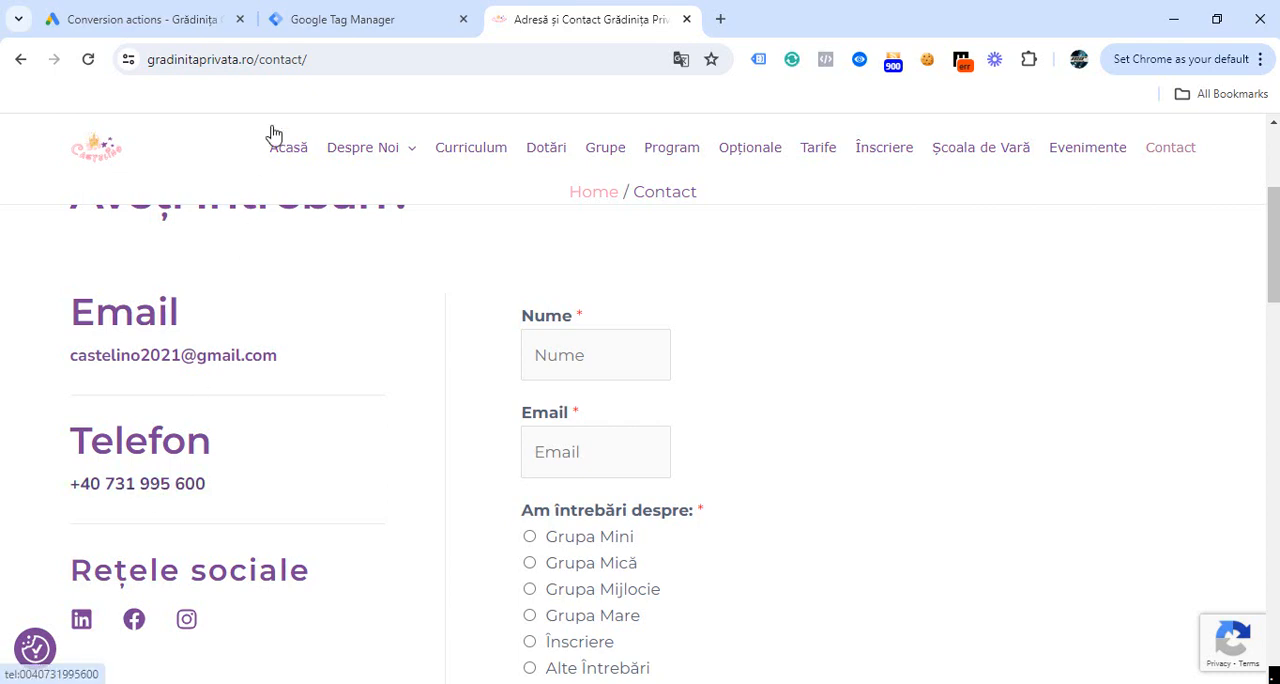
# - In Google Tag Manager, enable the built-in variables Click Element, Click Classes, Click ID and Click Target alongside Click URL and Click Text
pyautogui.click(323, 32)
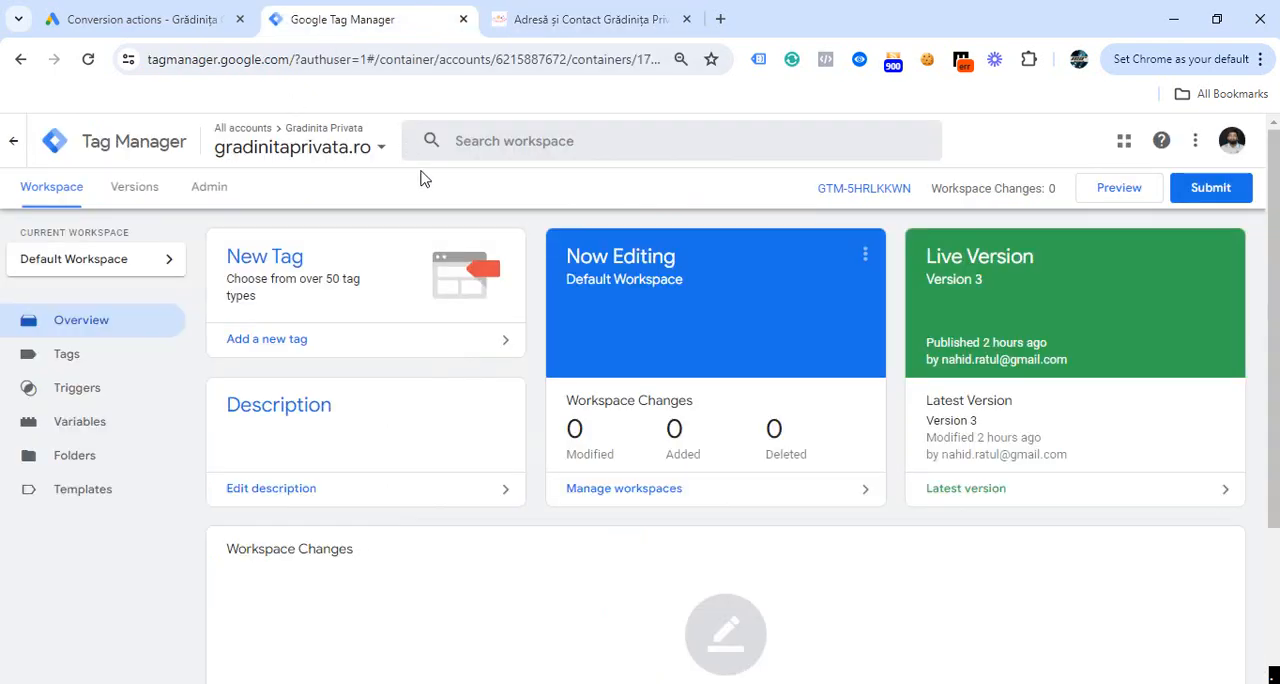
pyautogui.click(46, 435)
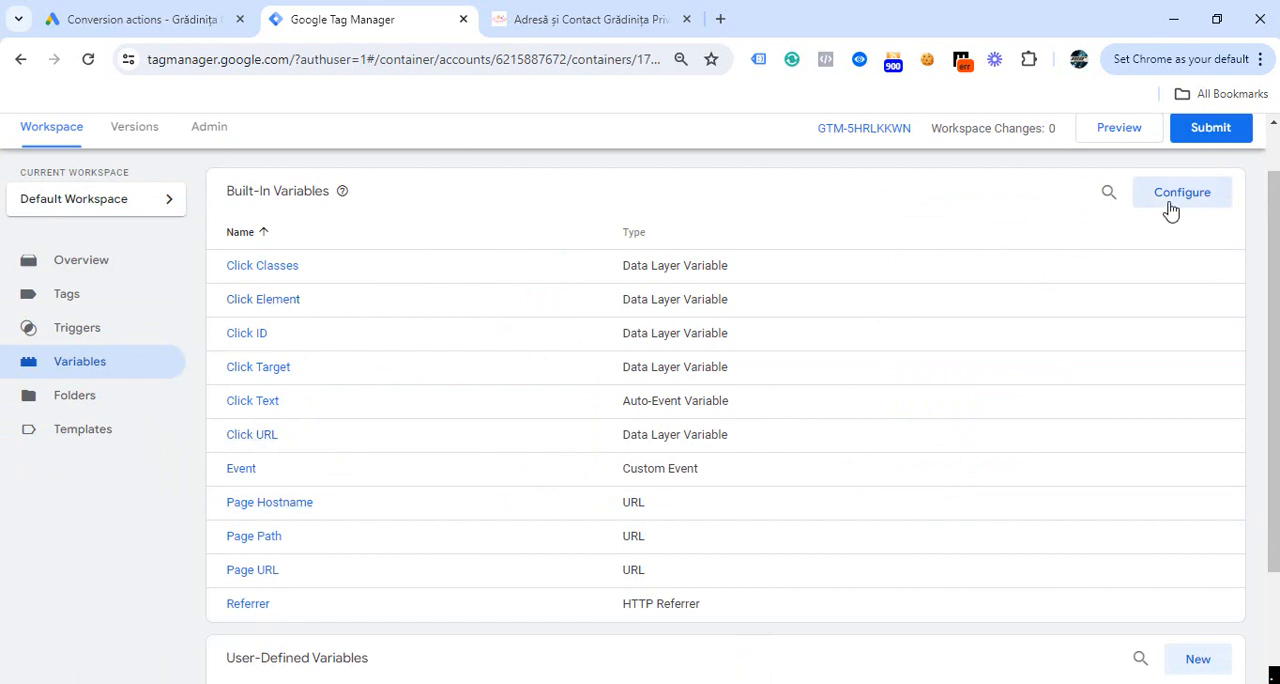
pyautogui.click(1171, 200)
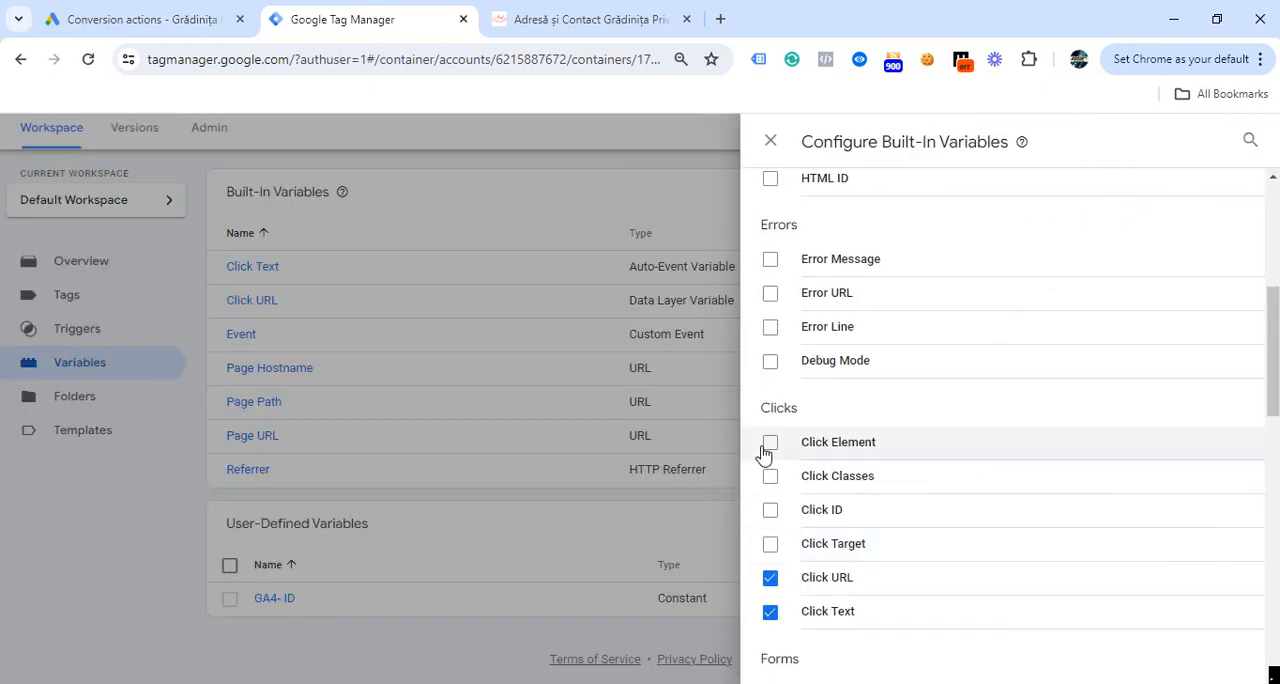
pyautogui.click(770, 447)
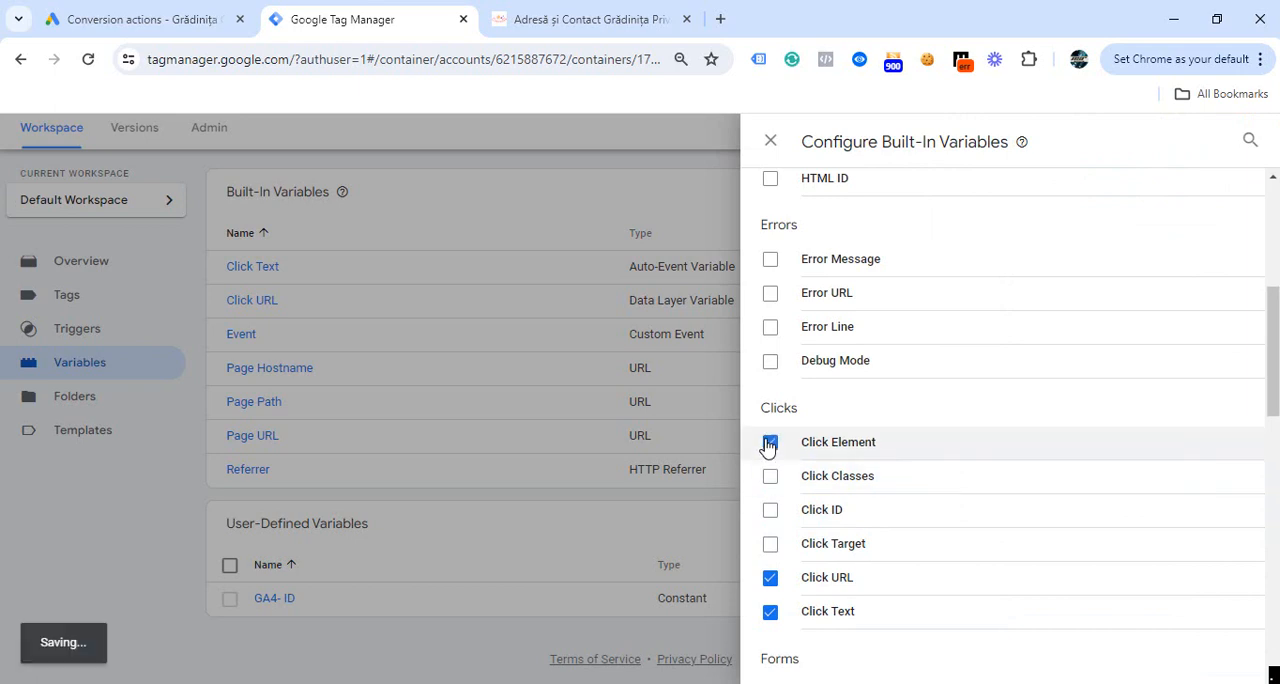
pyautogui.click(769, 476)
pyautogui.click(770, 514)
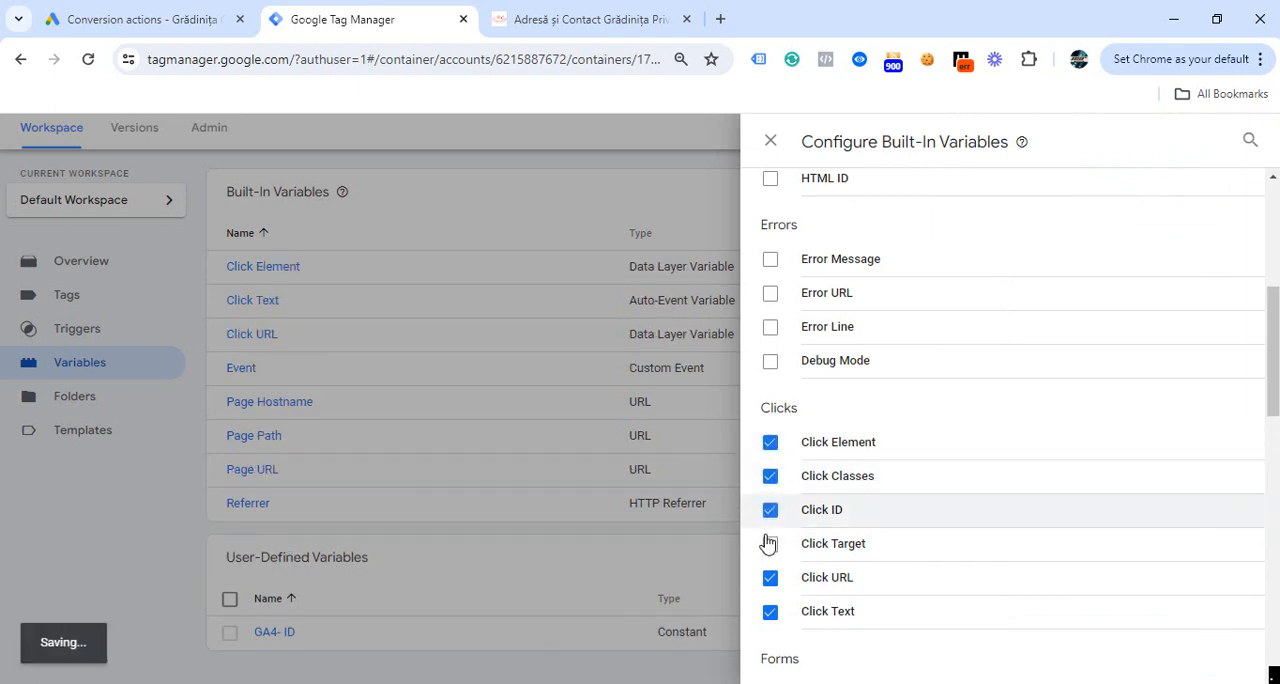
pyautogui.click(770, 545)
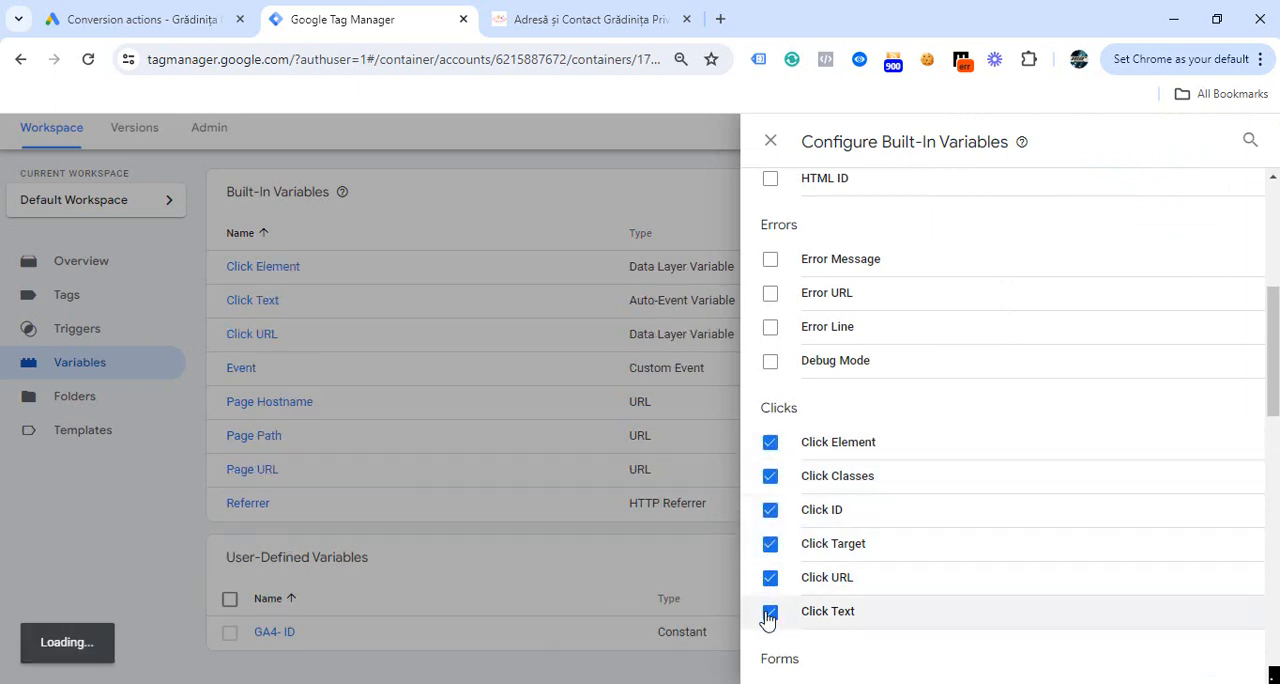
pyautogui.click(769, 612)
pyautogui.click(480, 402)
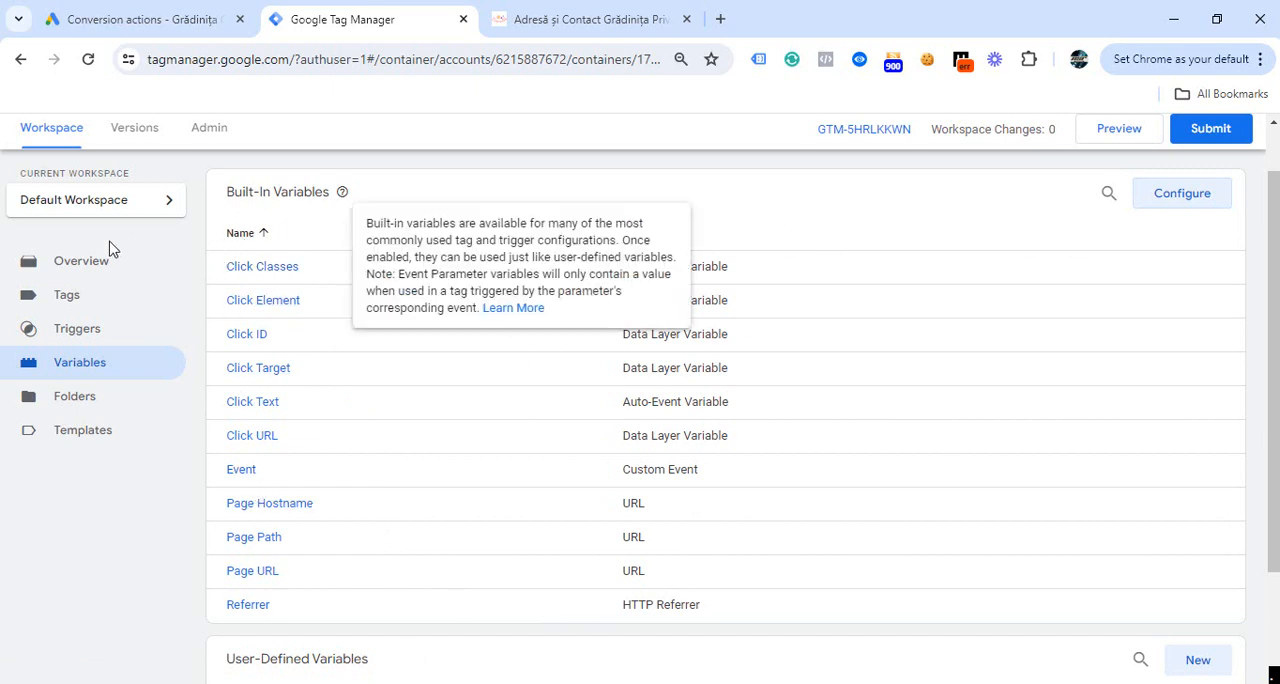
pyautogui.click(68, 274)
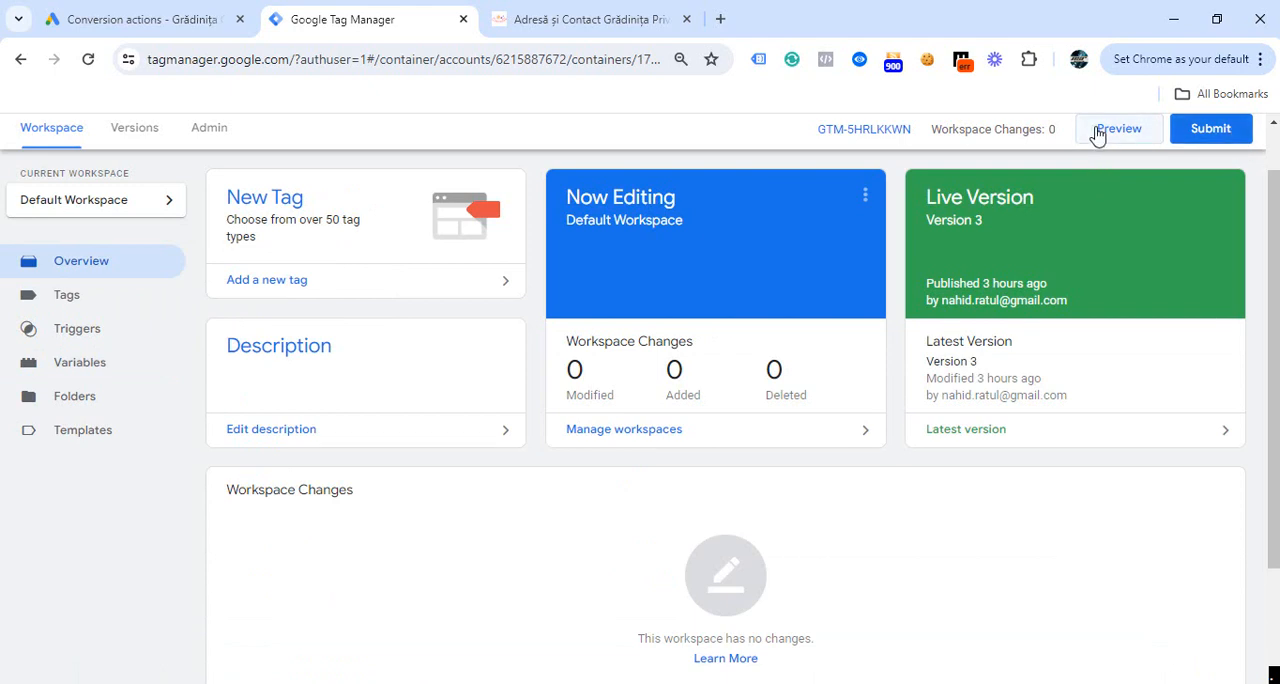
pyautogui.click(1118, 130)
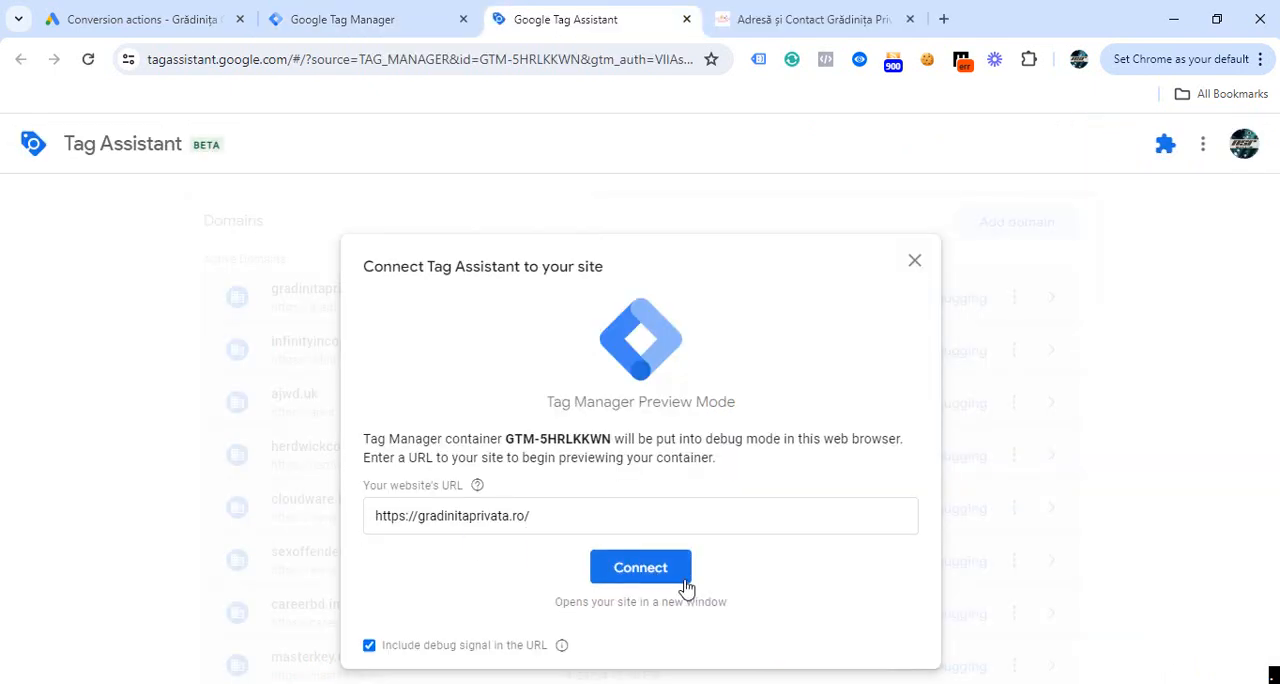
pyautogui.click(640, 567)
pyautogui.scroll(-4, 700, 335)
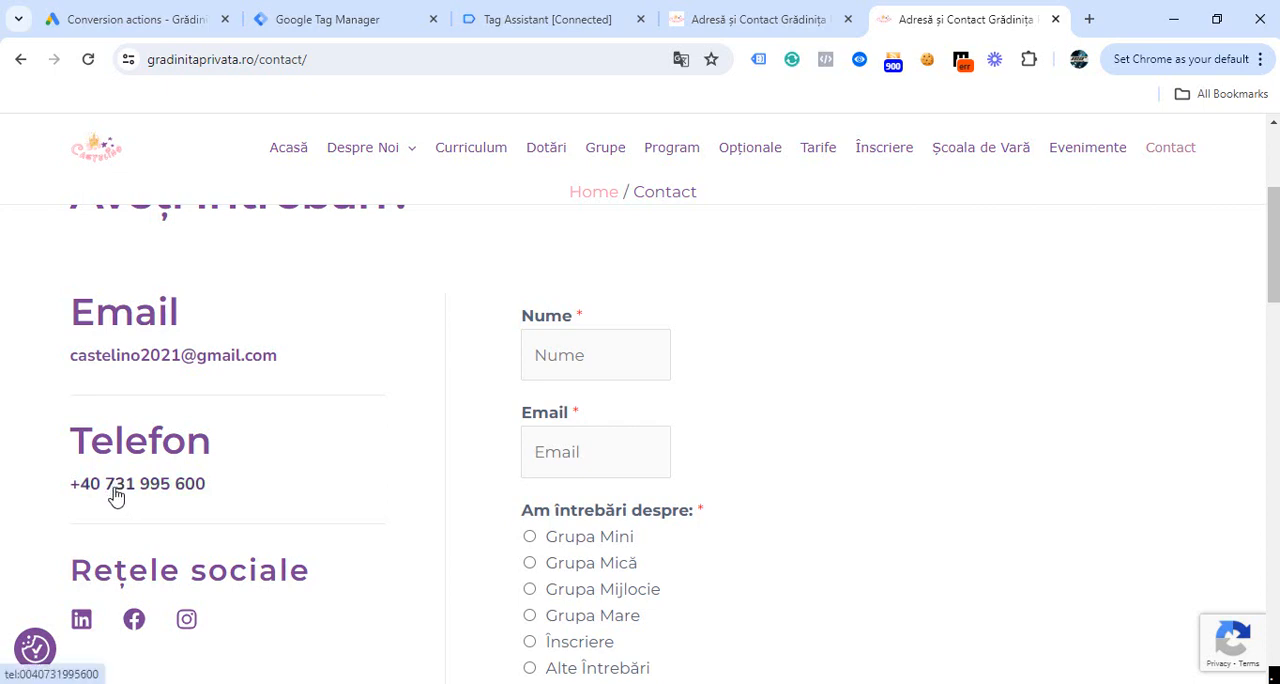
# - In Tag Assistant, examine the variables of the Link Click event down to the Click URL value
pyautogui.click(580, 32)
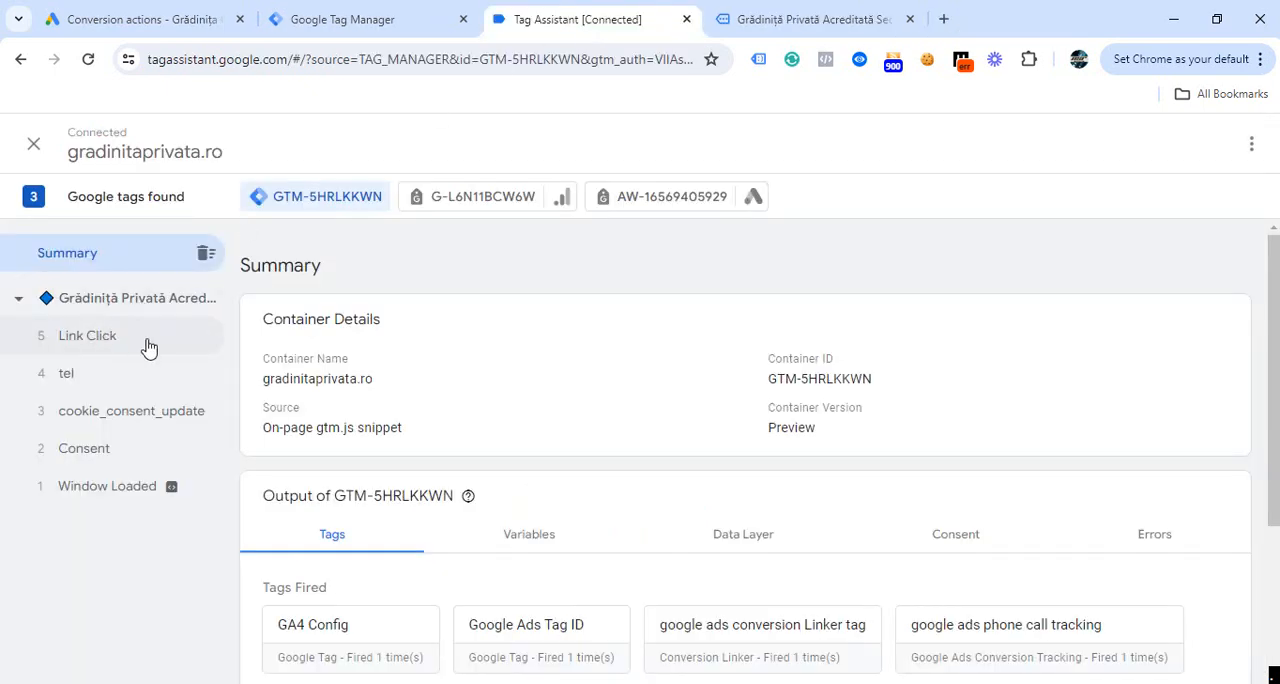
pyautogui.click(96, 347)
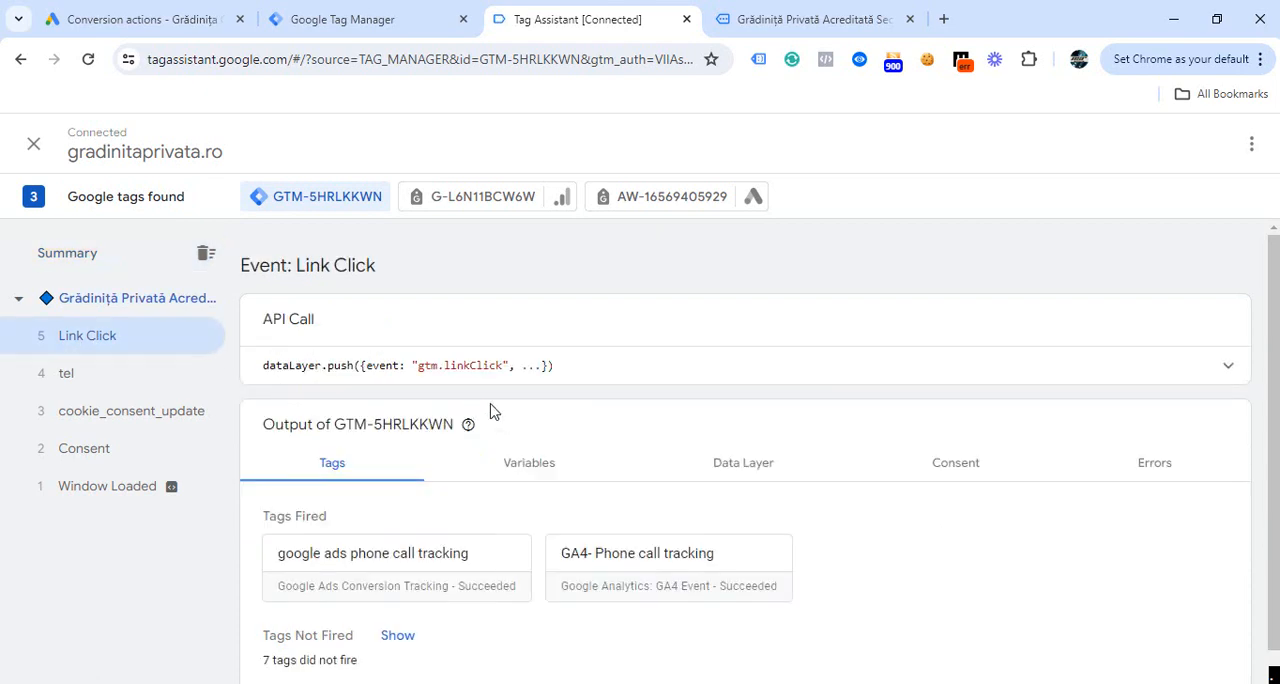
pyautogui.click(512, 476)
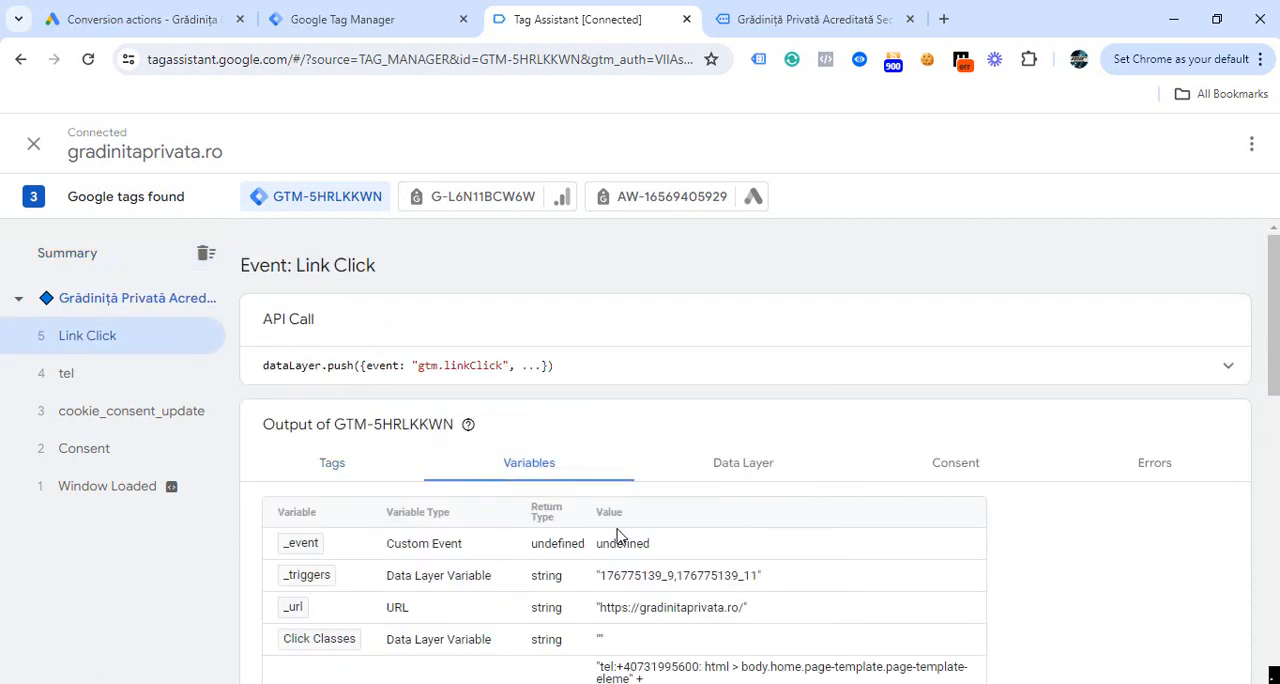
pyautogui.scroll(-2, 1093, 484)
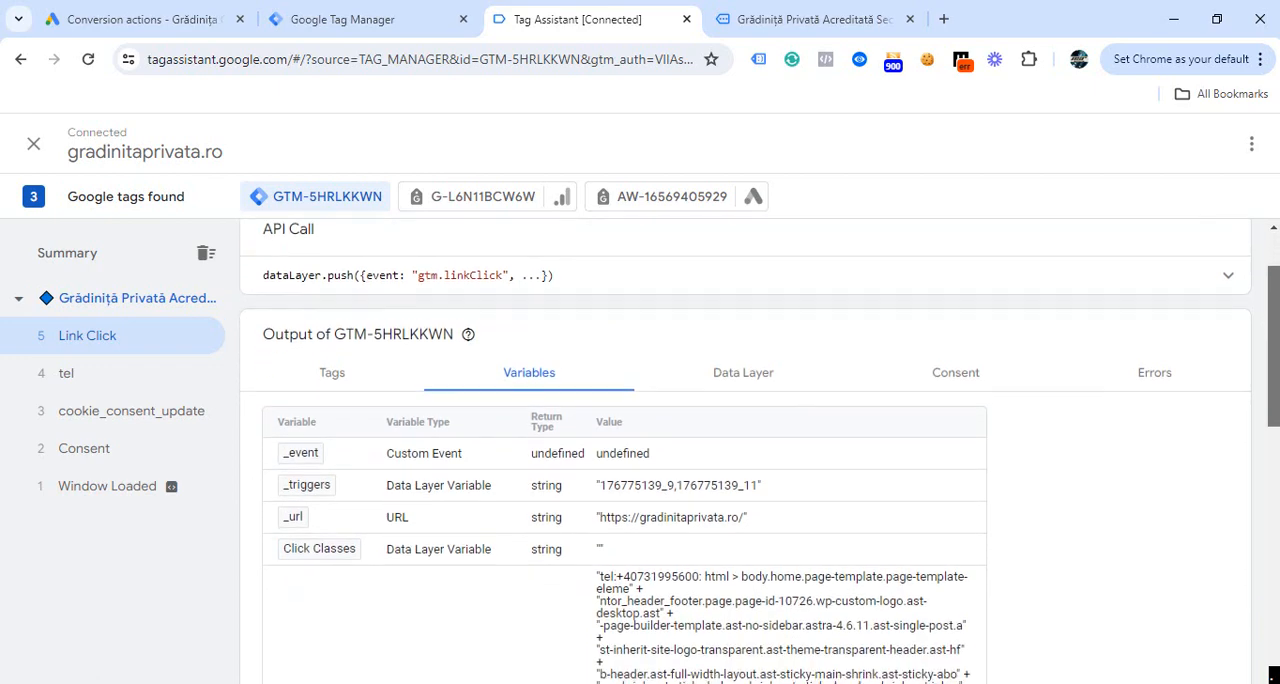
pyautogui.scroll(-5, 1093, 484)
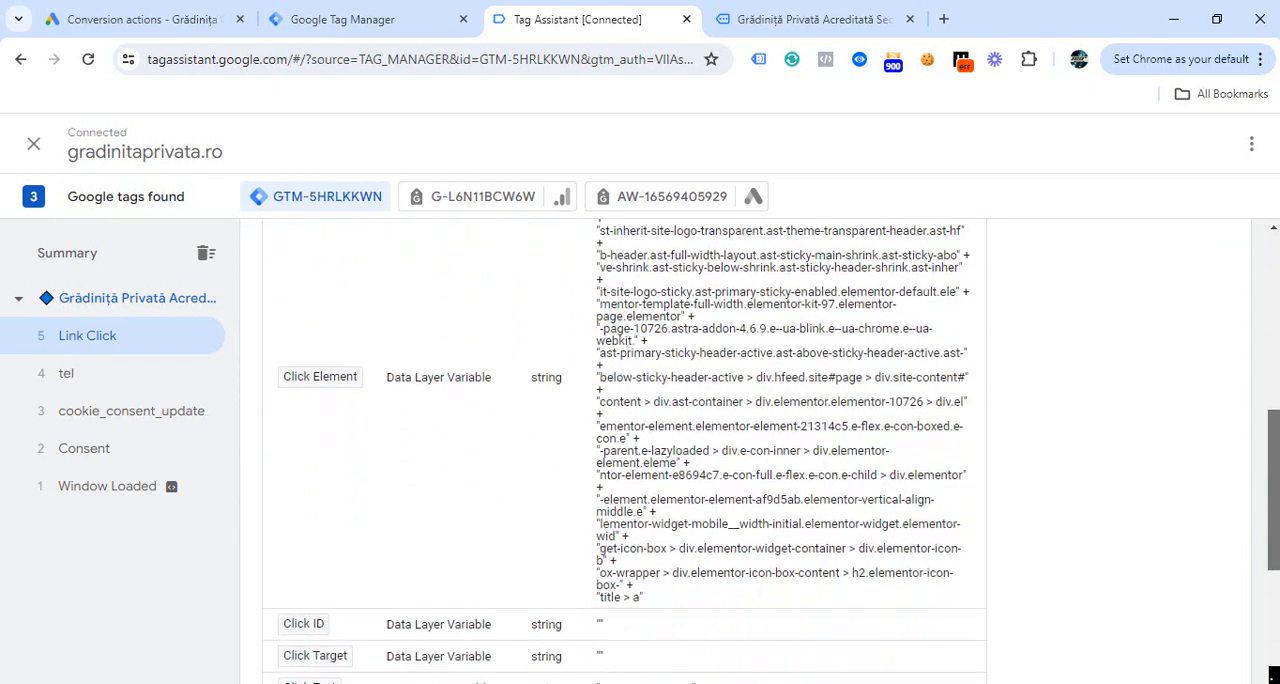
pyautogui.scroll(-2, 1120, 594)
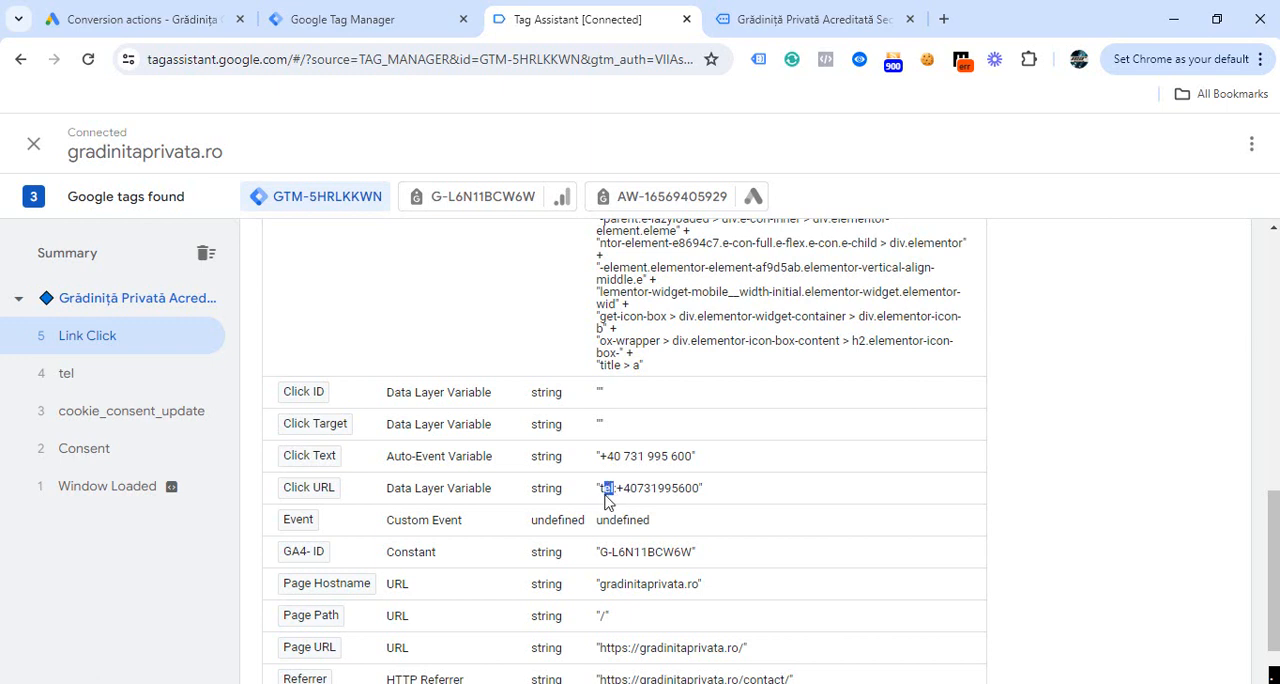
# - Back in Tag Manager, start a new Click - Just Links trigger and make it fire on Some Link Clicks
pyautogui.click(391, 33)
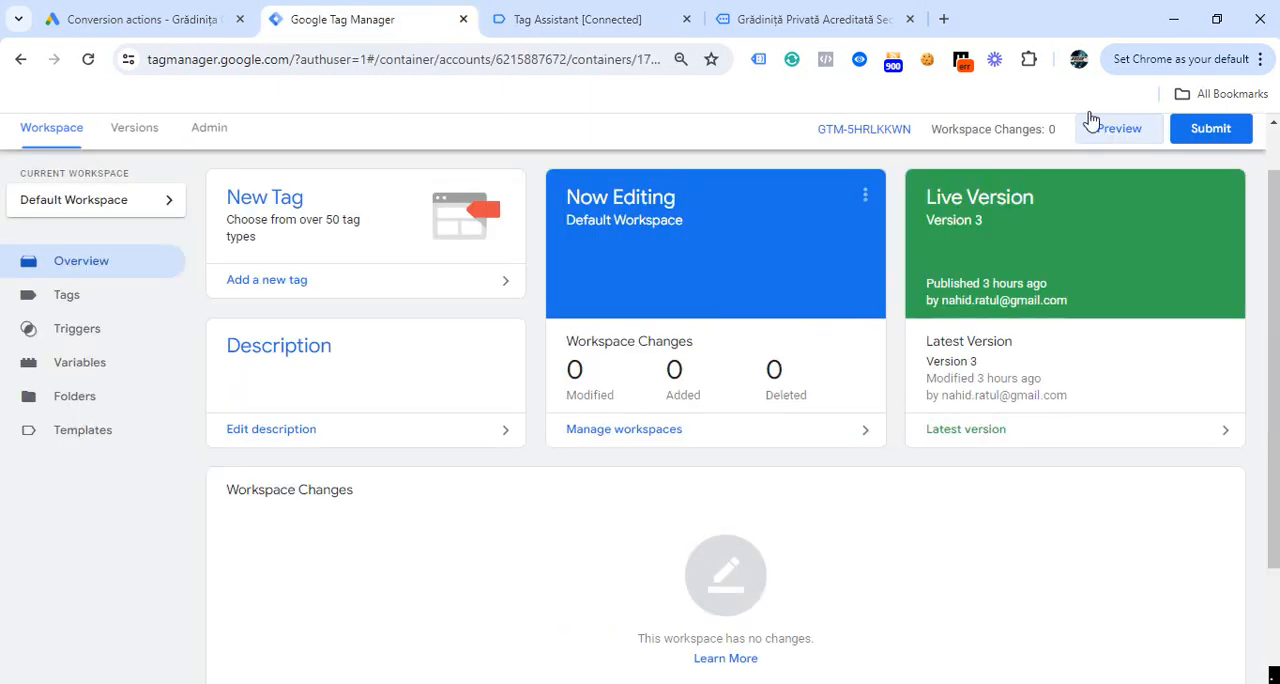
pyautogui.scroll(1, 357, 297)
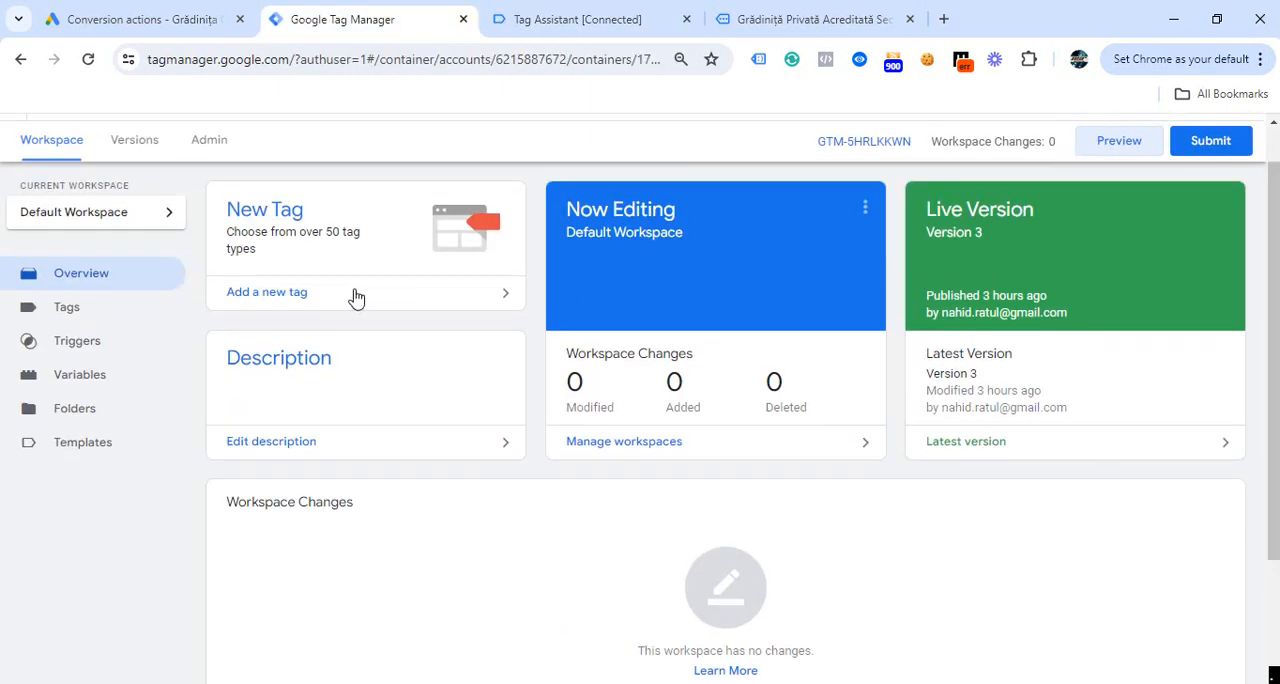
pyautogui.click(65, 343)
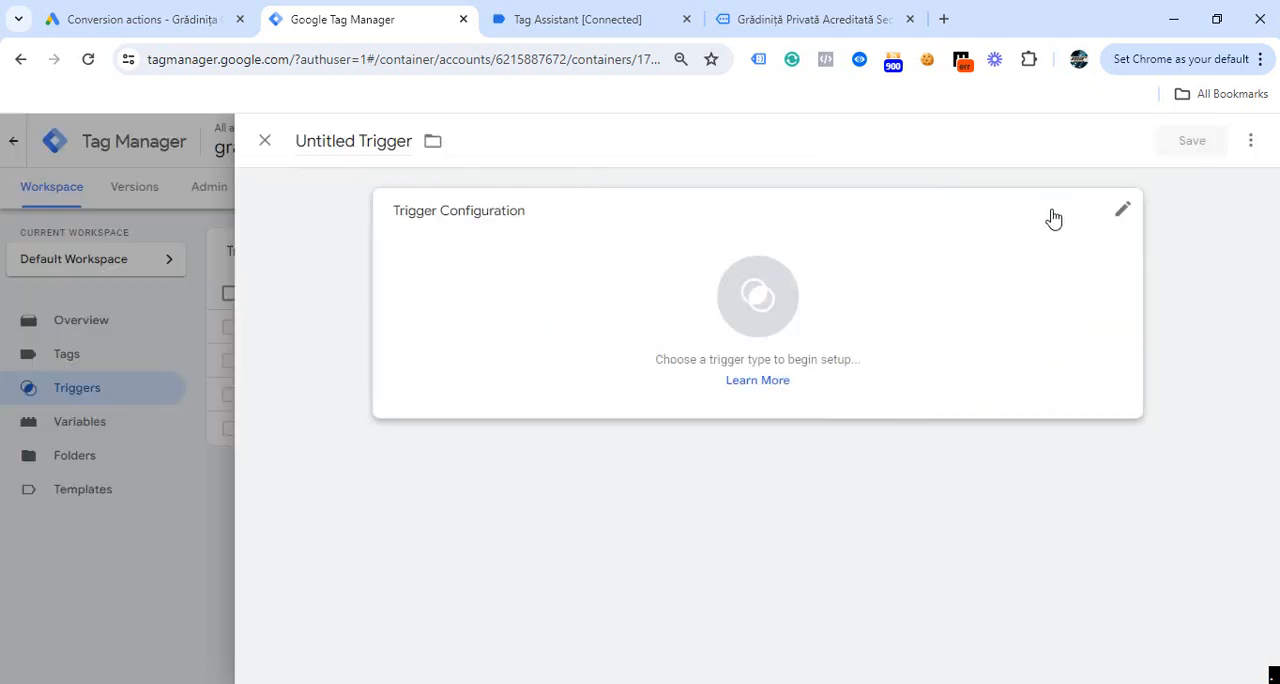
pyautogui.click(1120, 213)
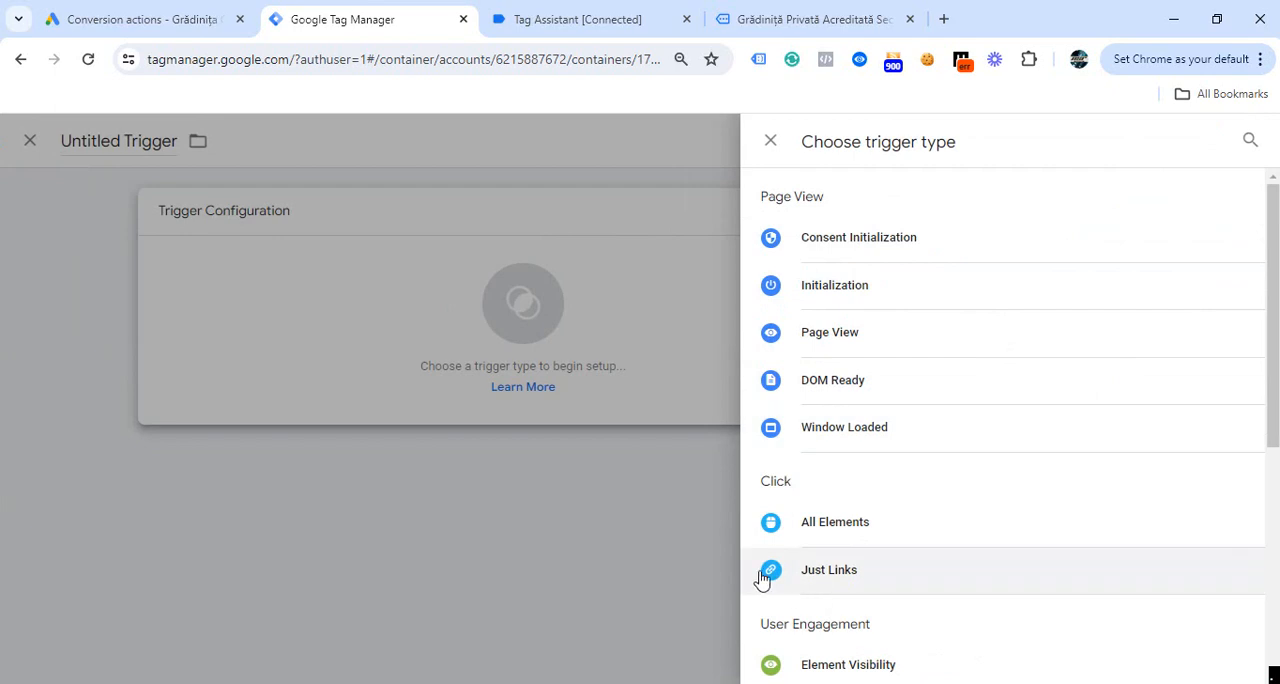
pyautogui.click(829, 570)
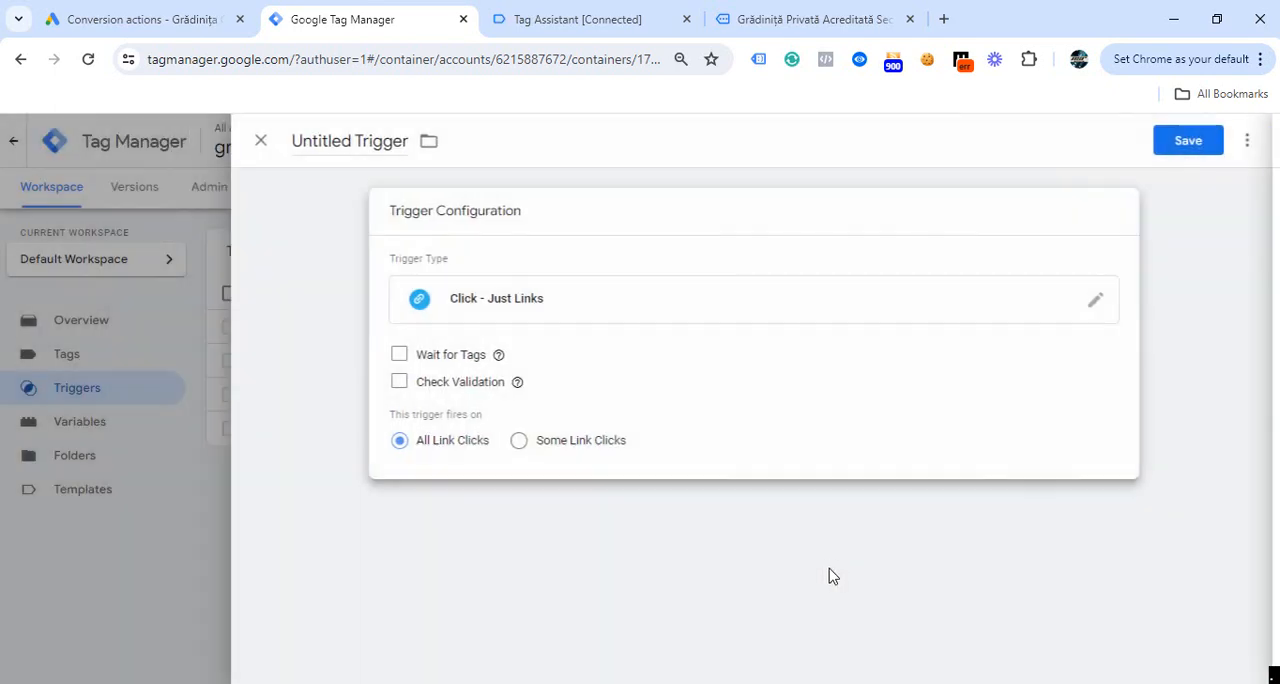
pyautogui.click(522, 442)
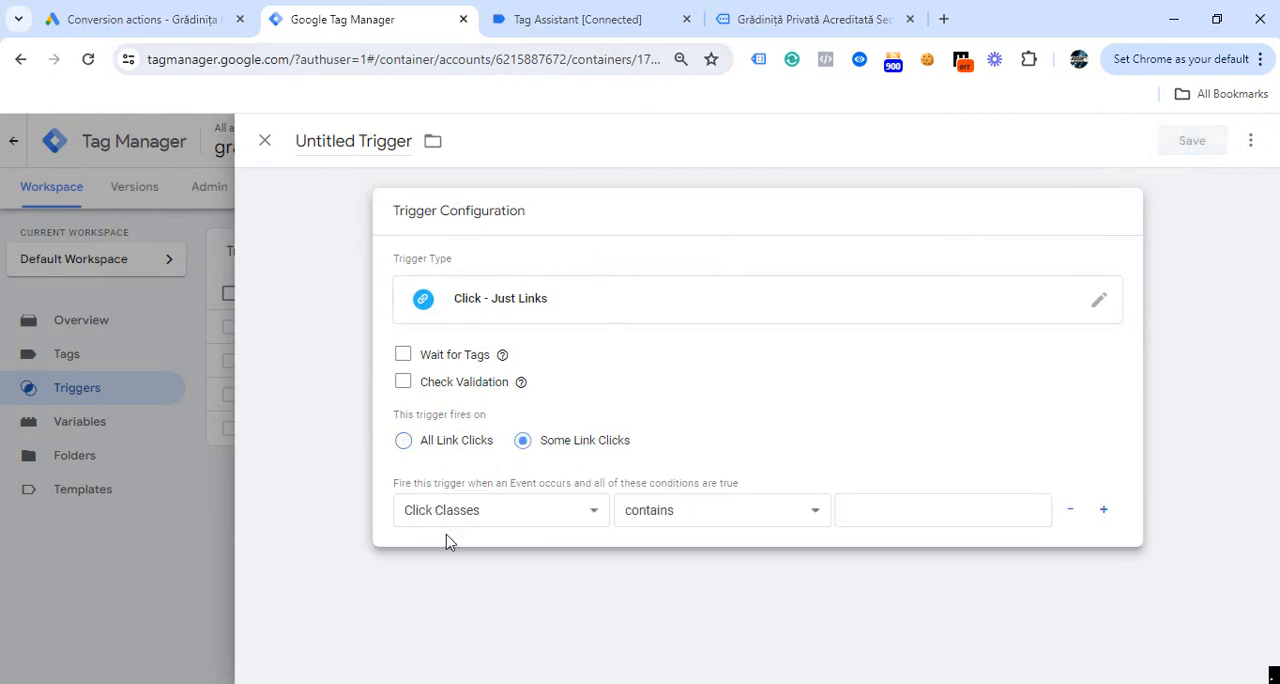
# - Check the click variables in Tag Assistant and set the trigger's condition variable to Click URL
pyautogui.click(594, 20)
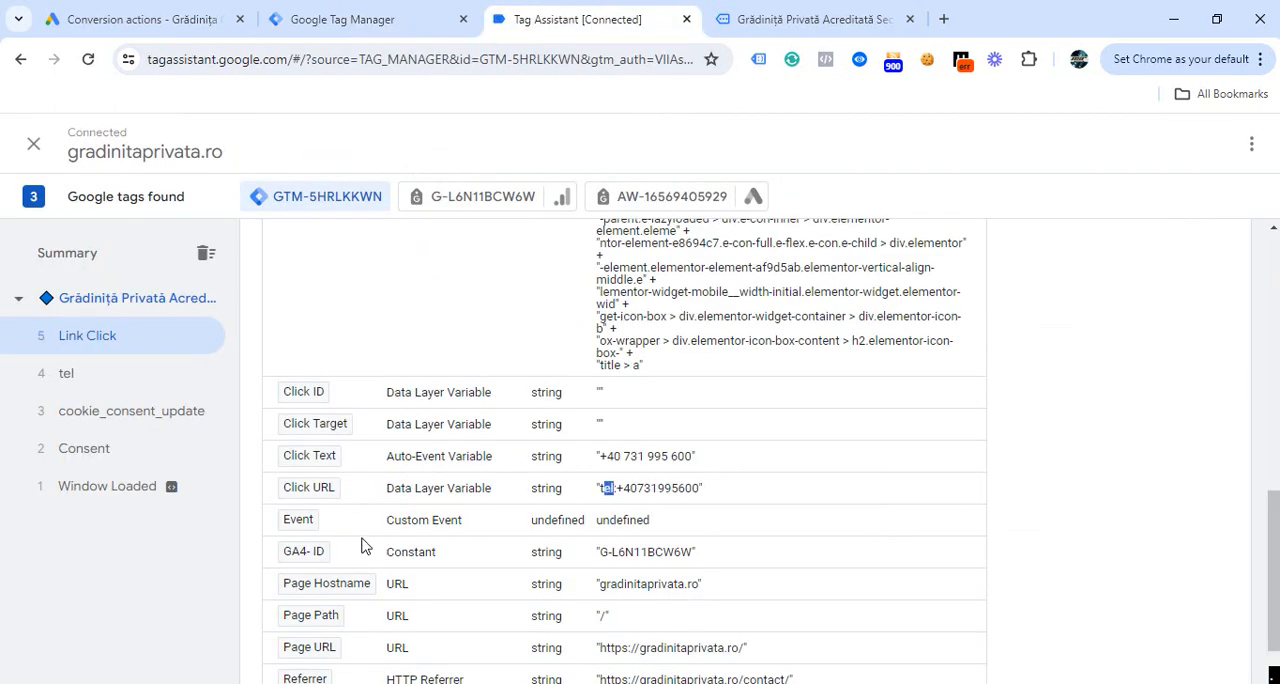
pyautogui.click(340, 20)
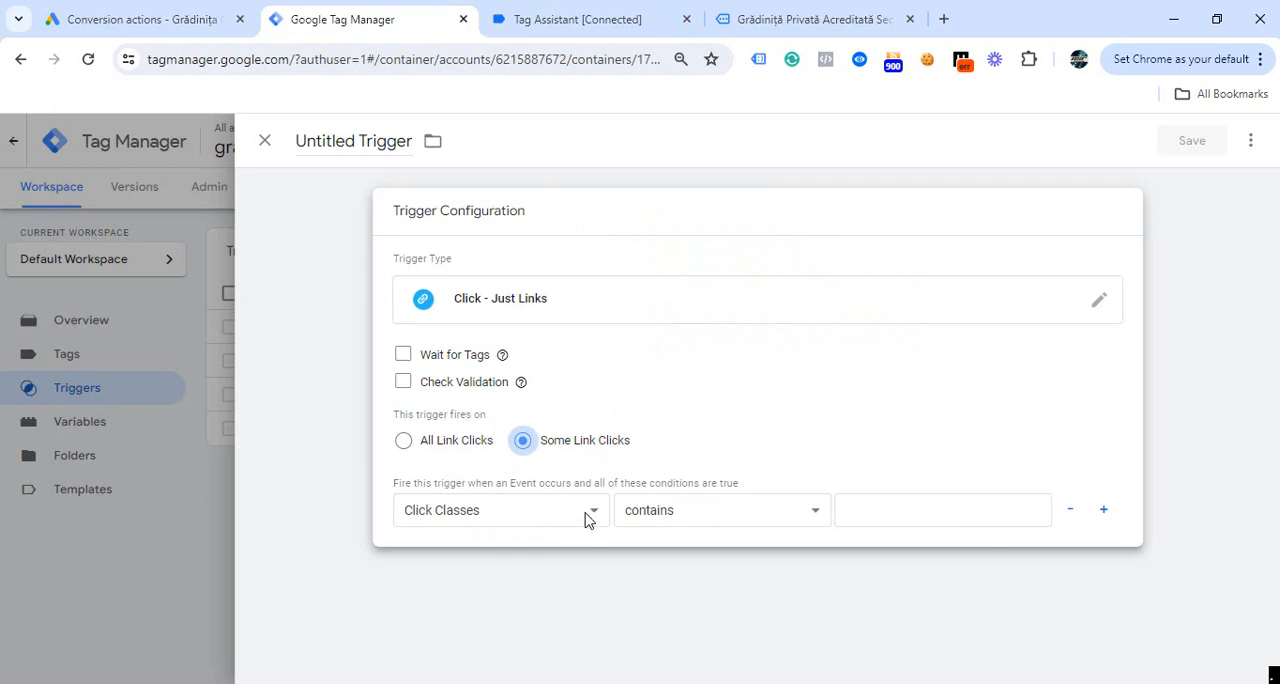
pyautogui.click(585, 518)
# - Copy the "tel:" prefix from the Click URL value in Tag Assistant and paste it as the value of the trigger's contains condition
pyautogui.click(531, 30)
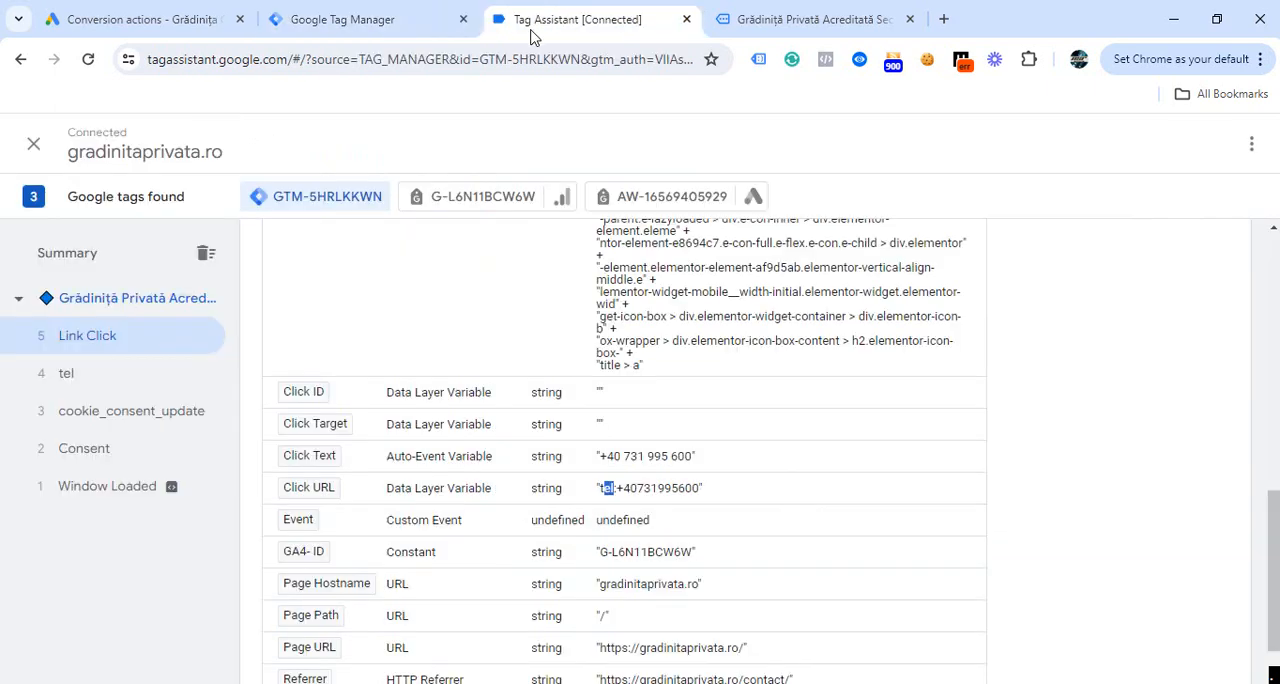
pyautogui.rightClick(605, 490)
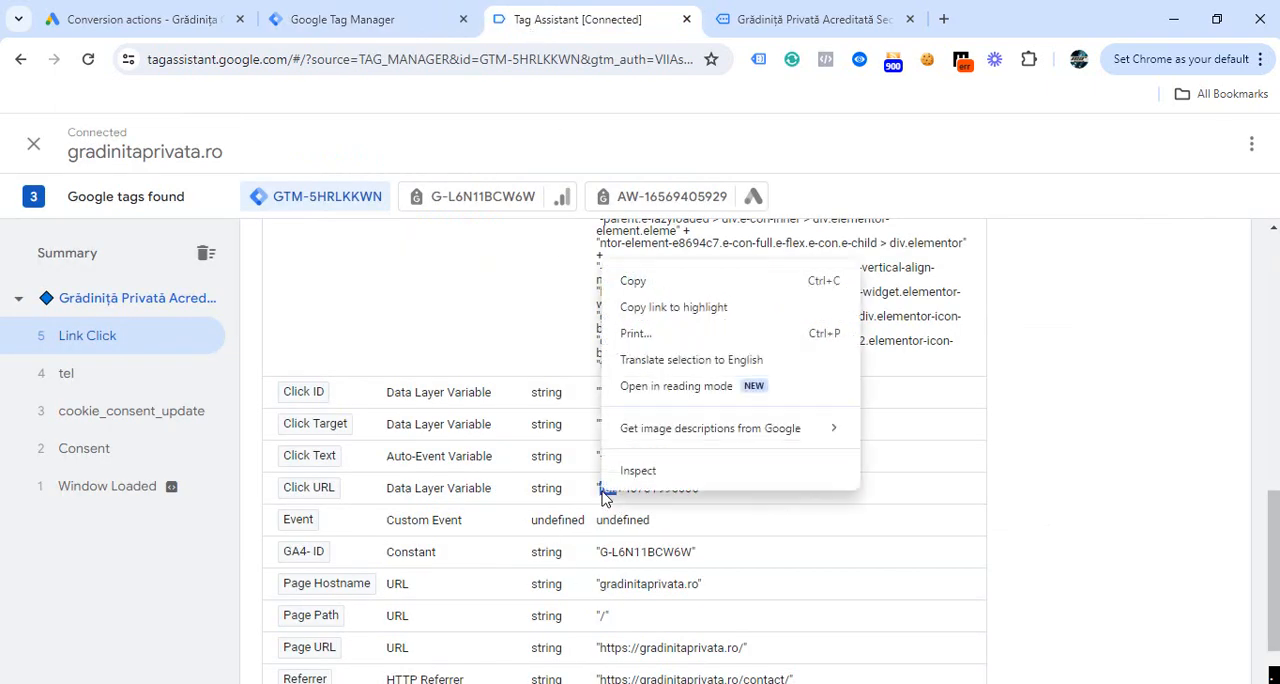
pyautogui.click(624, 283)
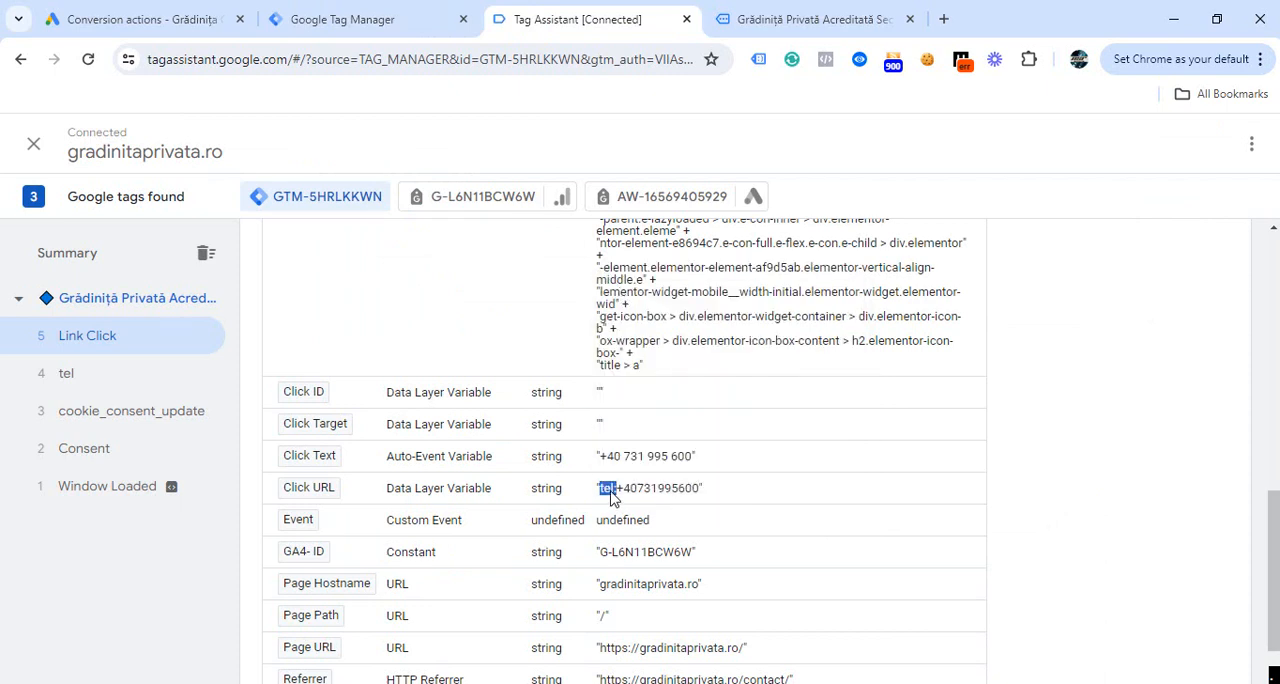
pyautogui.click(375, 22)
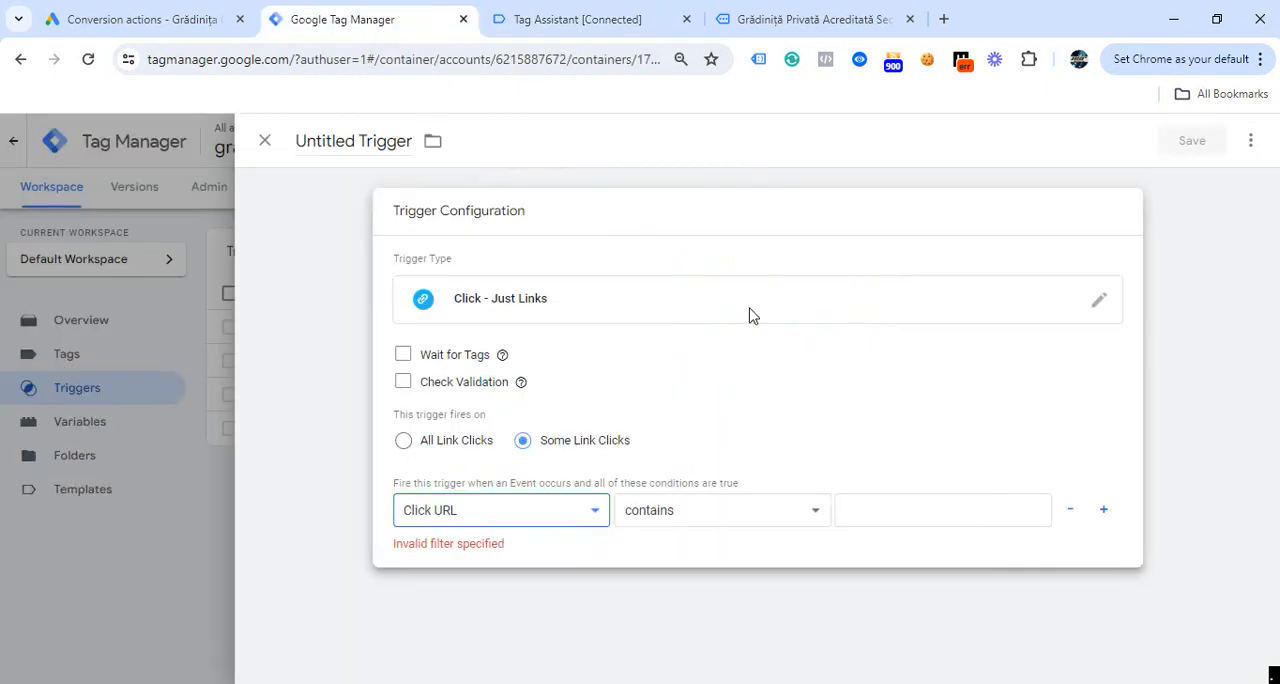
pyautogui.click(855, 512)
pyautogui.hotkey('ctrl', 'v')
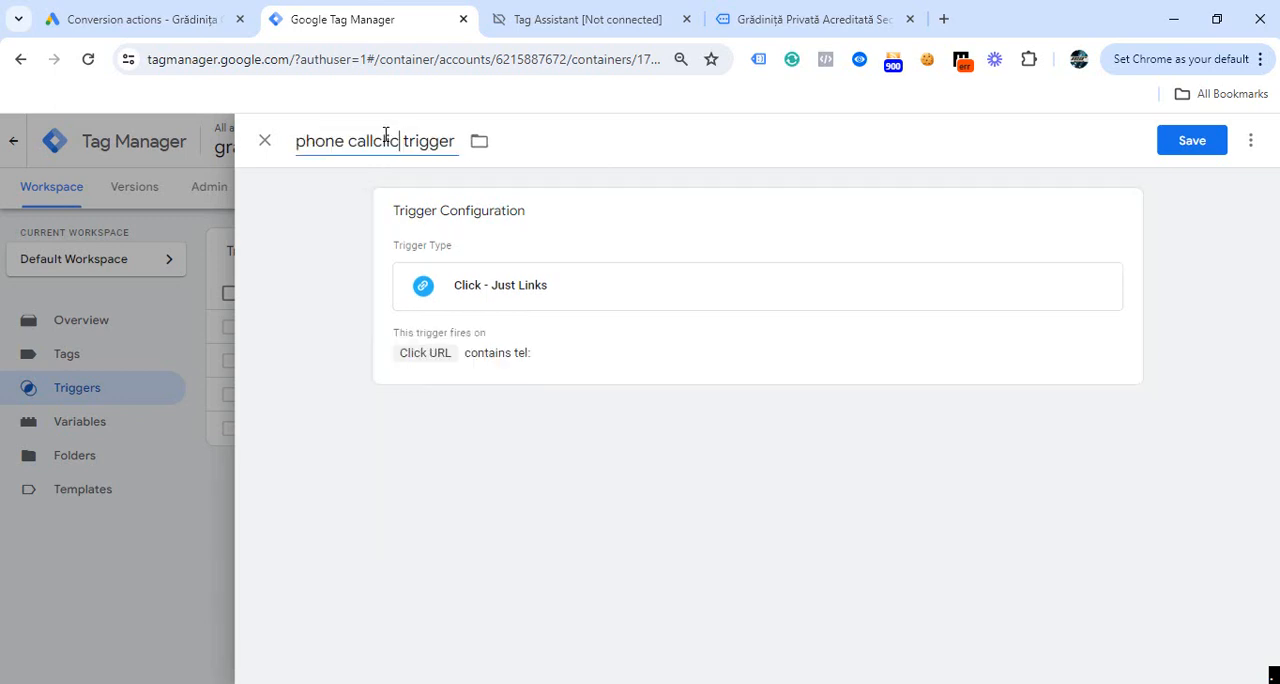
pyautogui.write('ck')
pyautogui.click(344, 141)
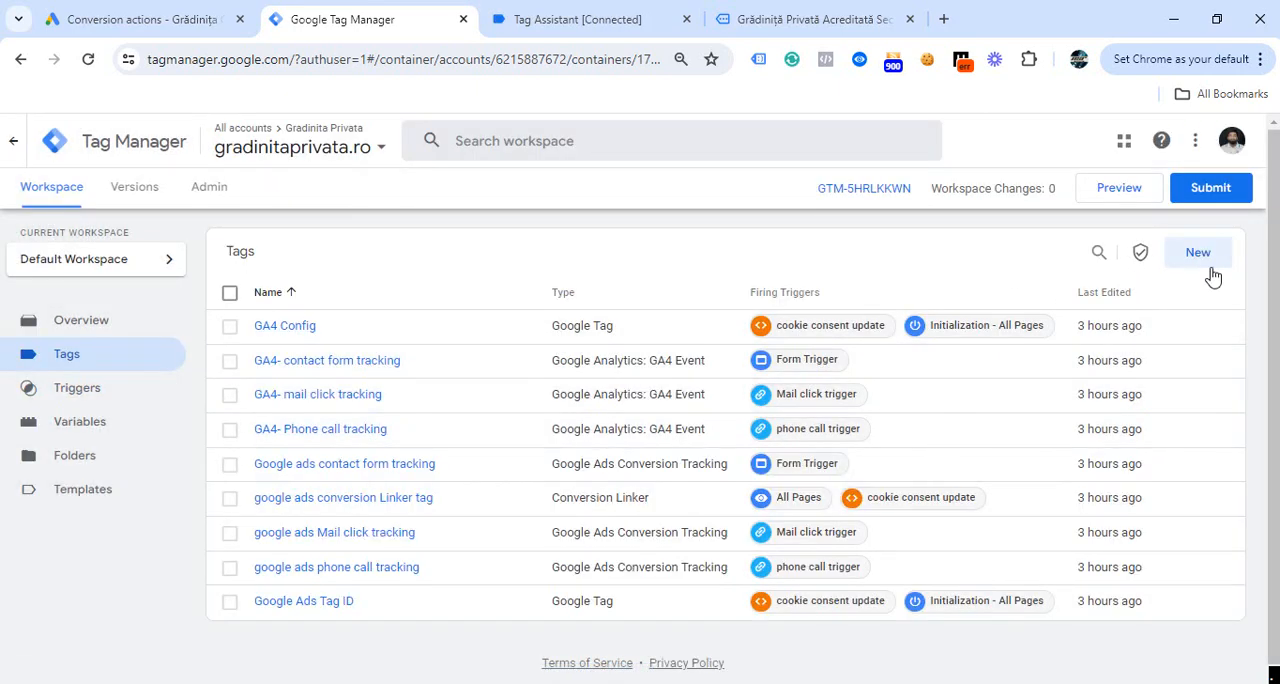
# - Create a new tag and choose Google Analytics: GA4 Event as its tag type
pyautogui.click(1198, 253)
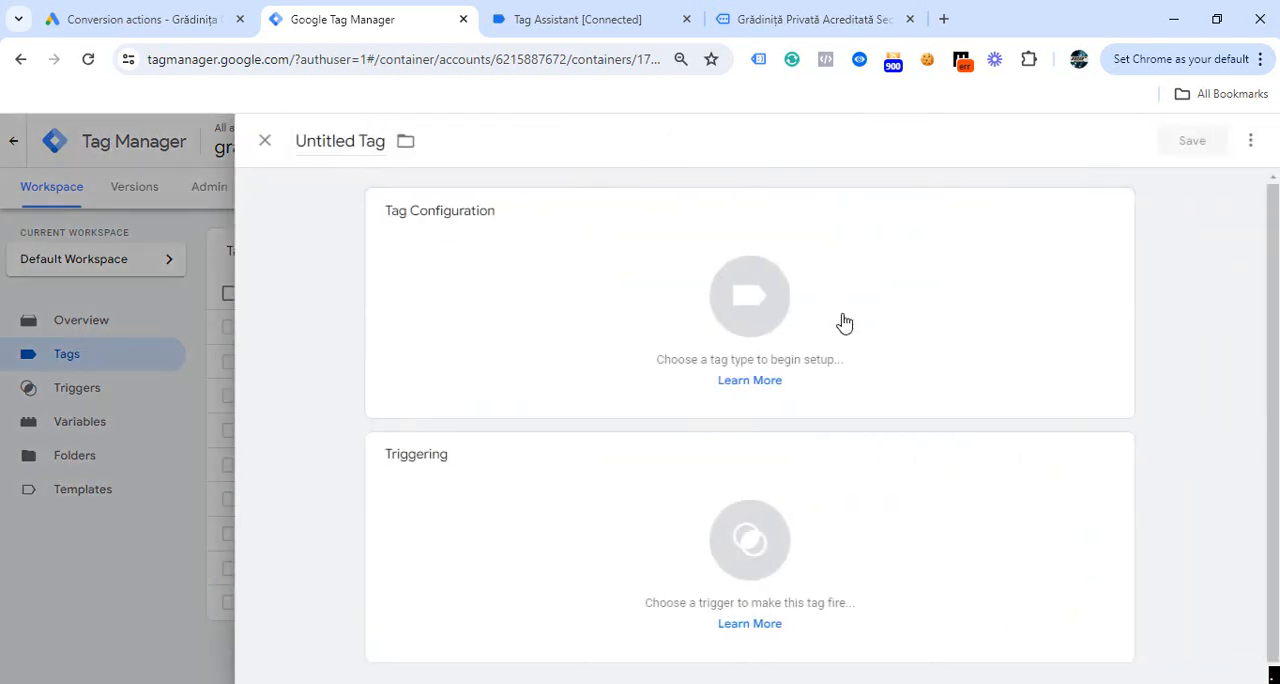
pyautogui.click(1117, 213)
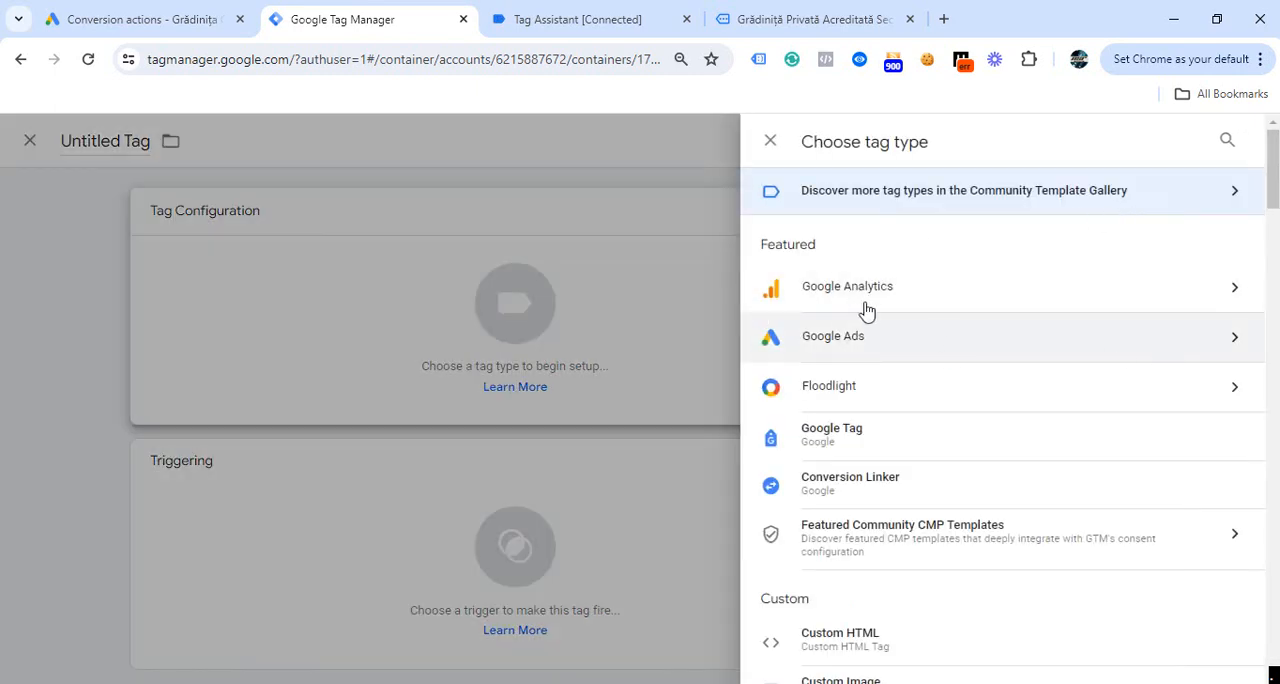
pyautogui.click(850, 304)
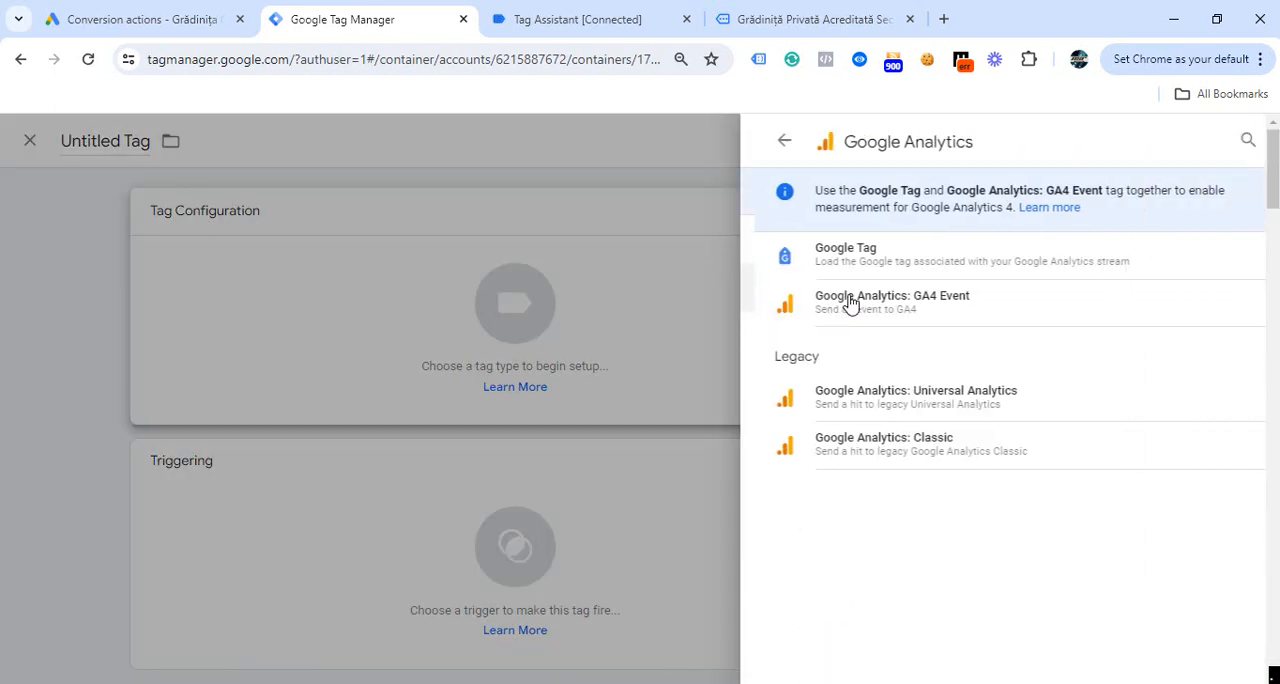
pyautogui.click(916, 304)
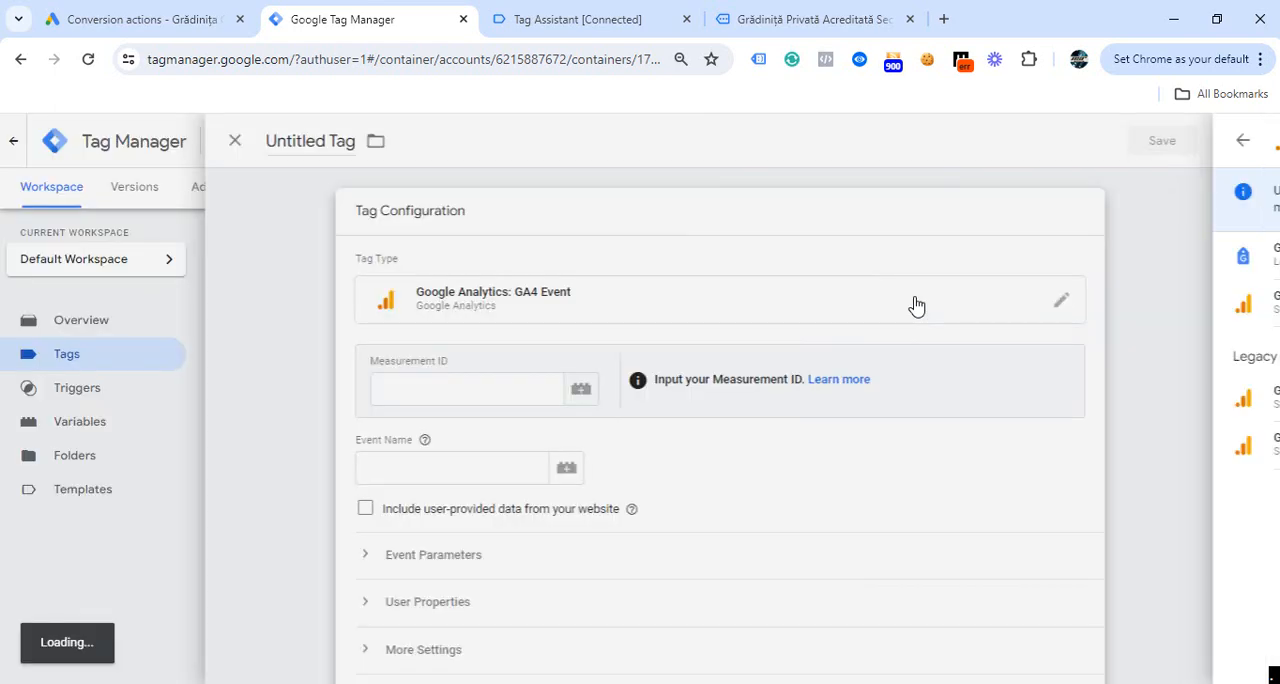
# - Set the tag's Measurement ID to the {{GA4- ID}} variable and its event name to phone_call_click
pyautogui.click(465, 386)
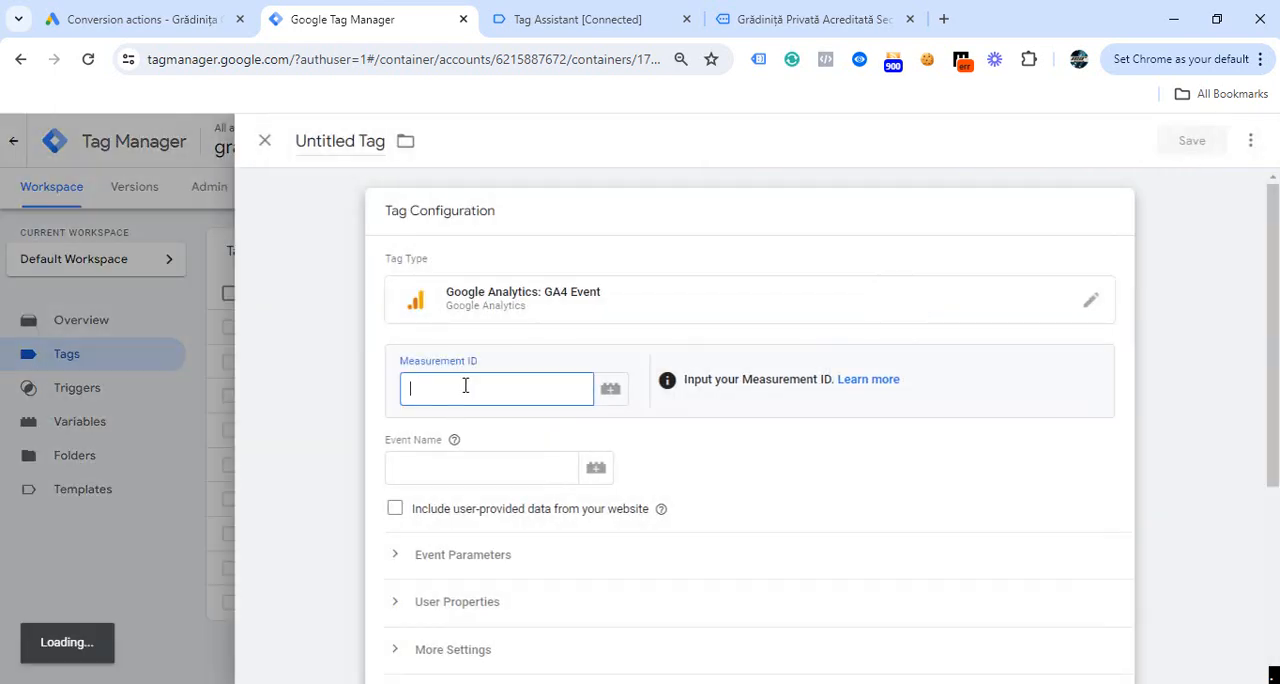
pyautogui.write('{{')
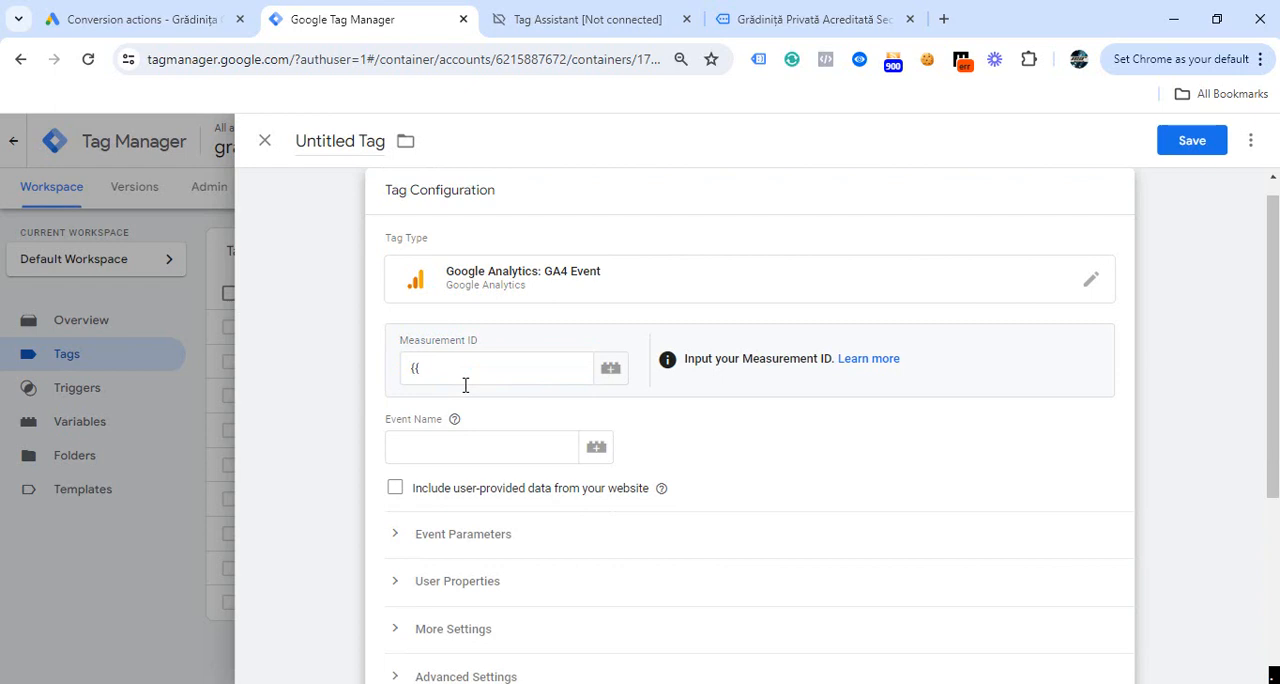
pyautogui.click(465, 380)
pyautogui.click(462, 597)
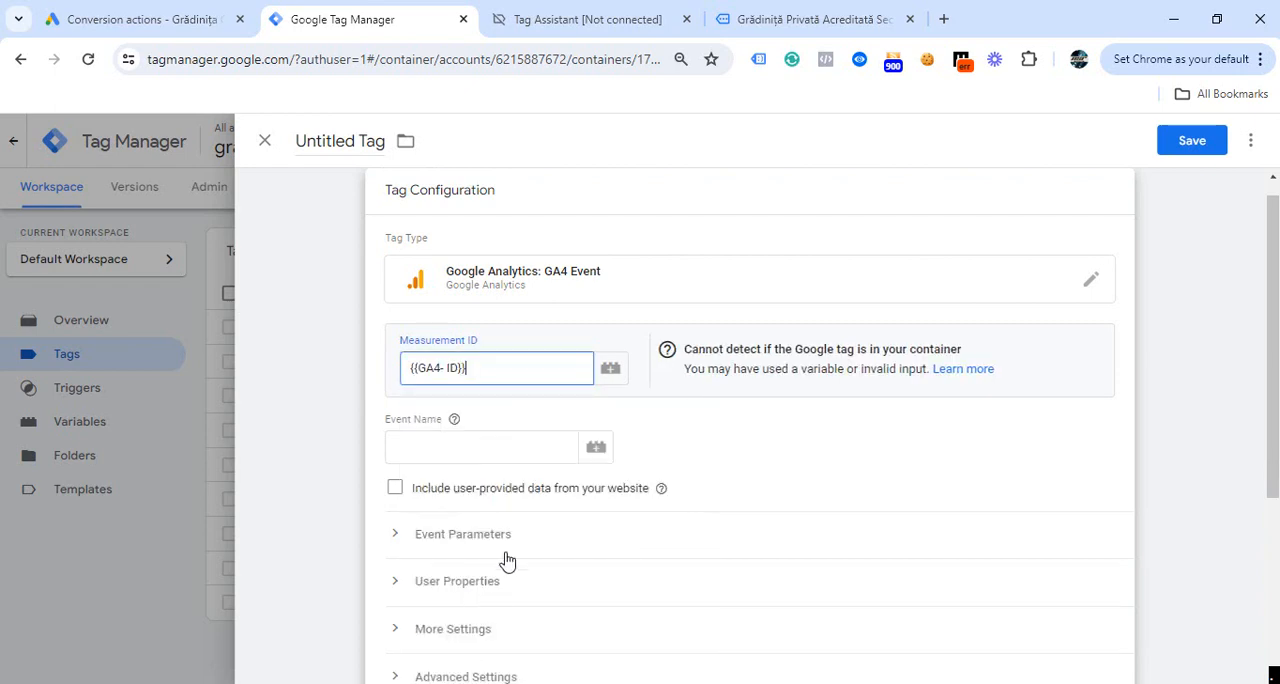
pyautogui.click(423, 449)
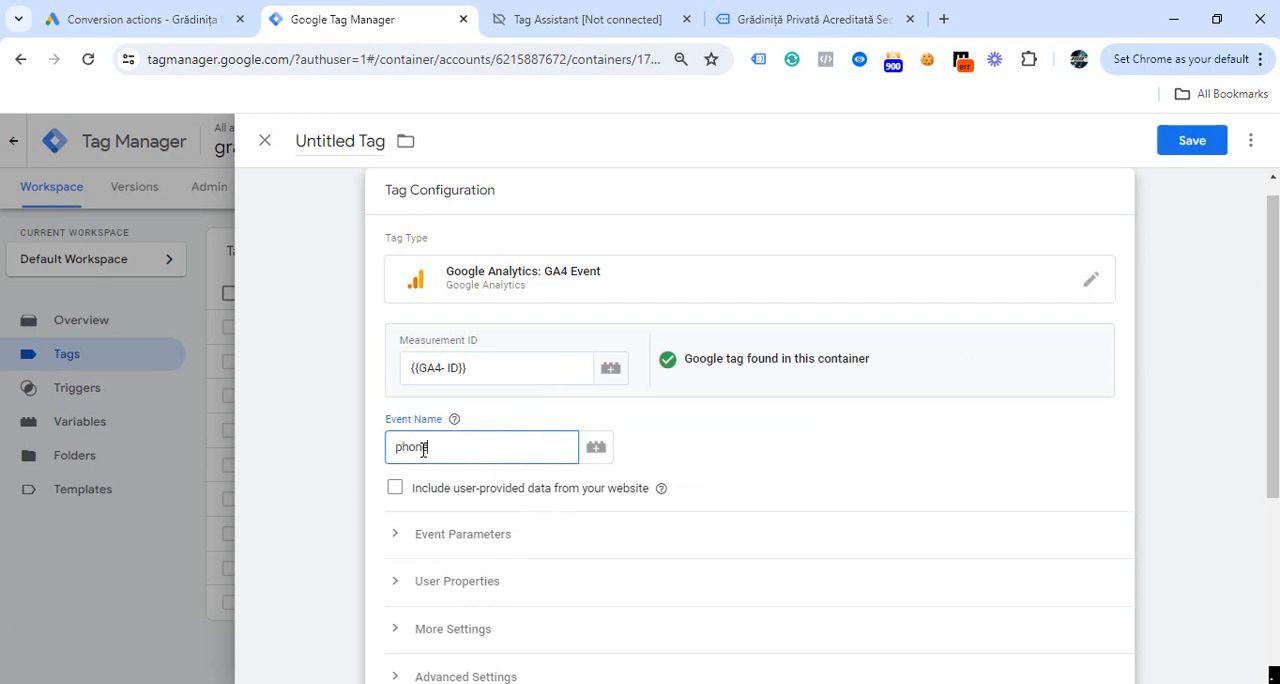
pyautogui.write('phone_call_click')
# - Add an event parameter named click_url with the {{Click URL}} variable as its value
pyautogui.scroll(-3, 597, 466)
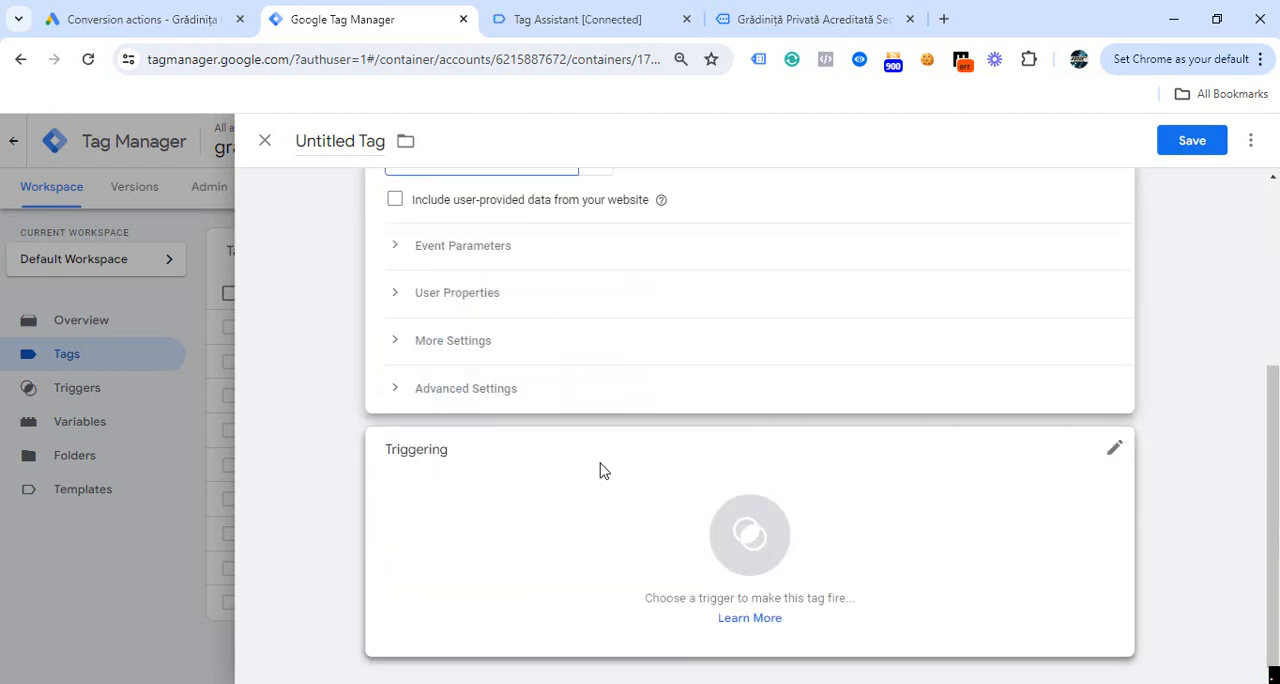
pyautogui.scroll(3, 508, 392)
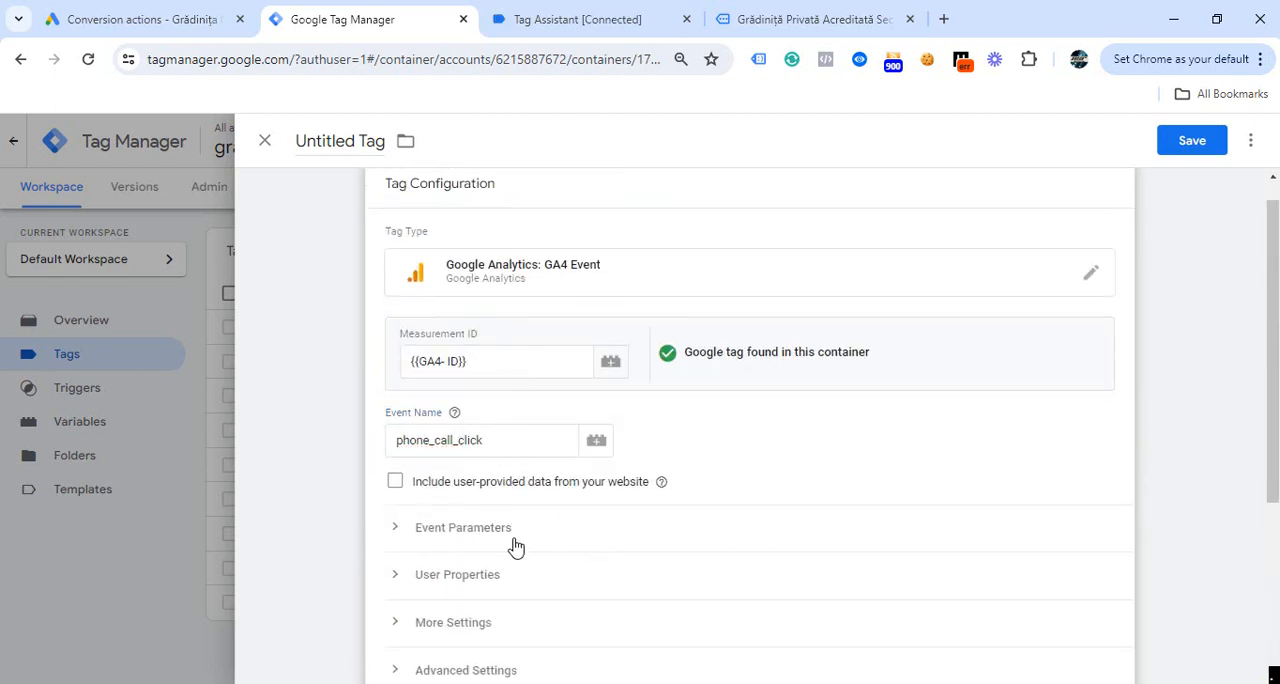
pyautogui.click(394, 536)
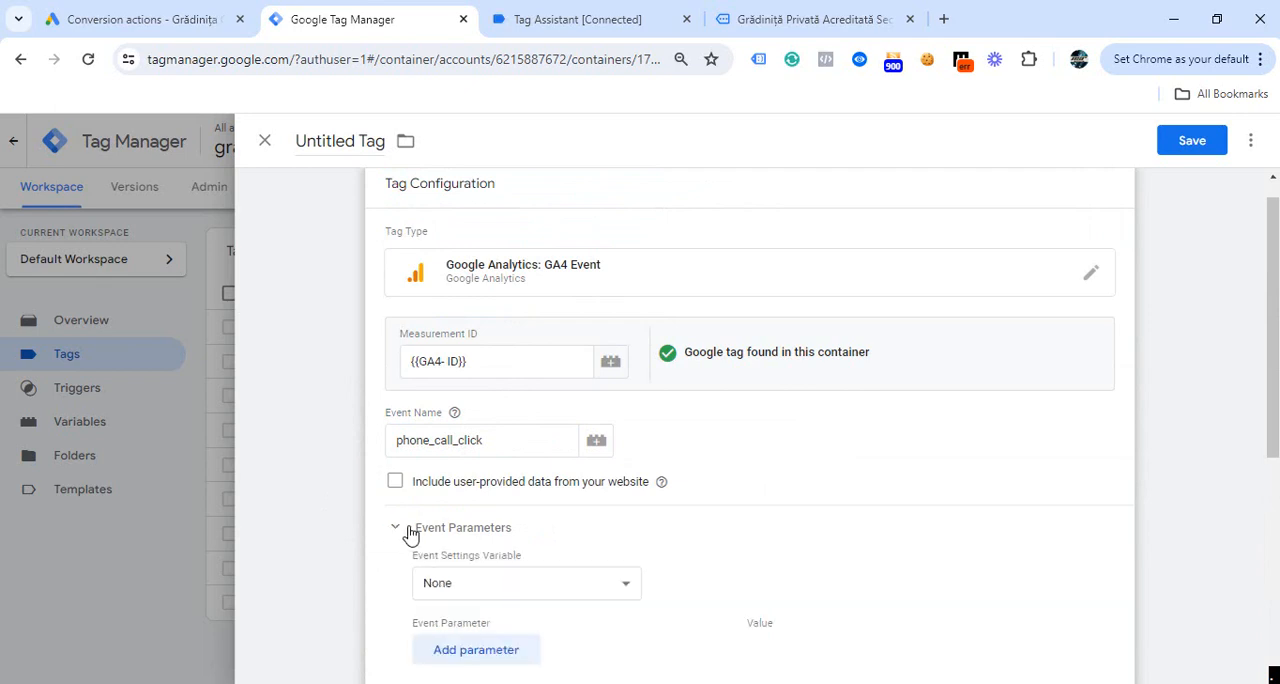
pyautogui.scroll(-3, 508, 549)
pyautogui.click(441, 377)
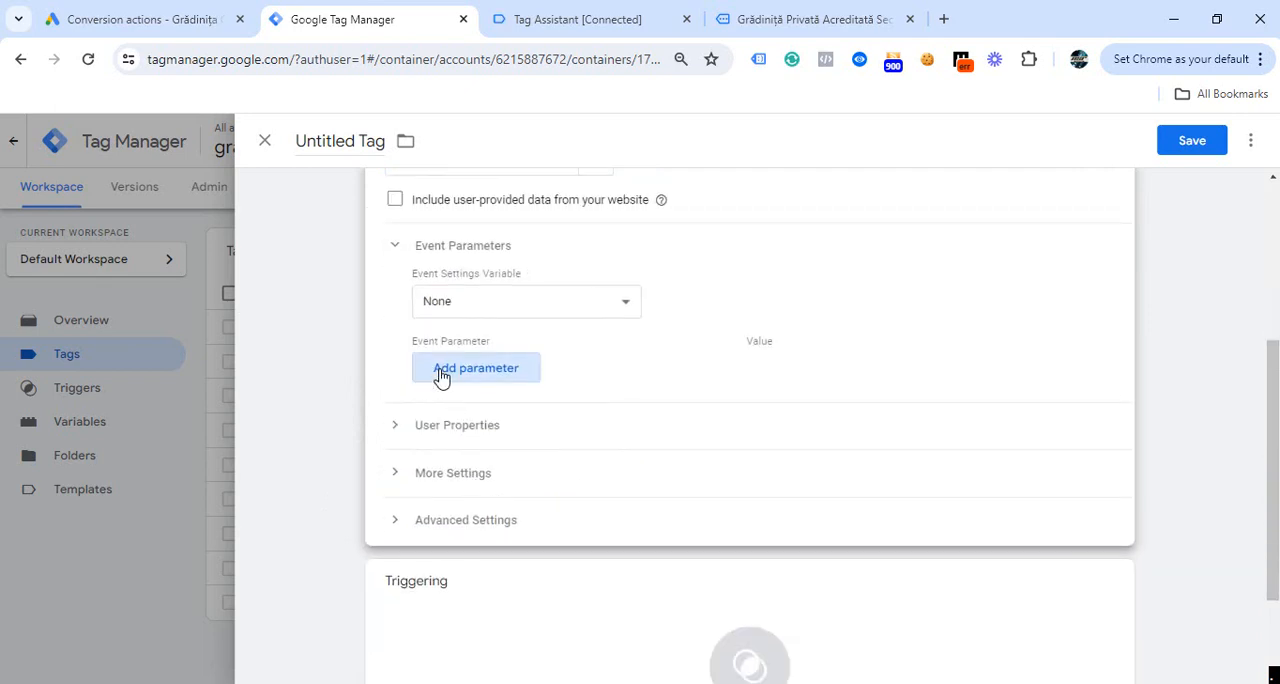
pyautogui.click(426, 376)
pyautogui.write('click')
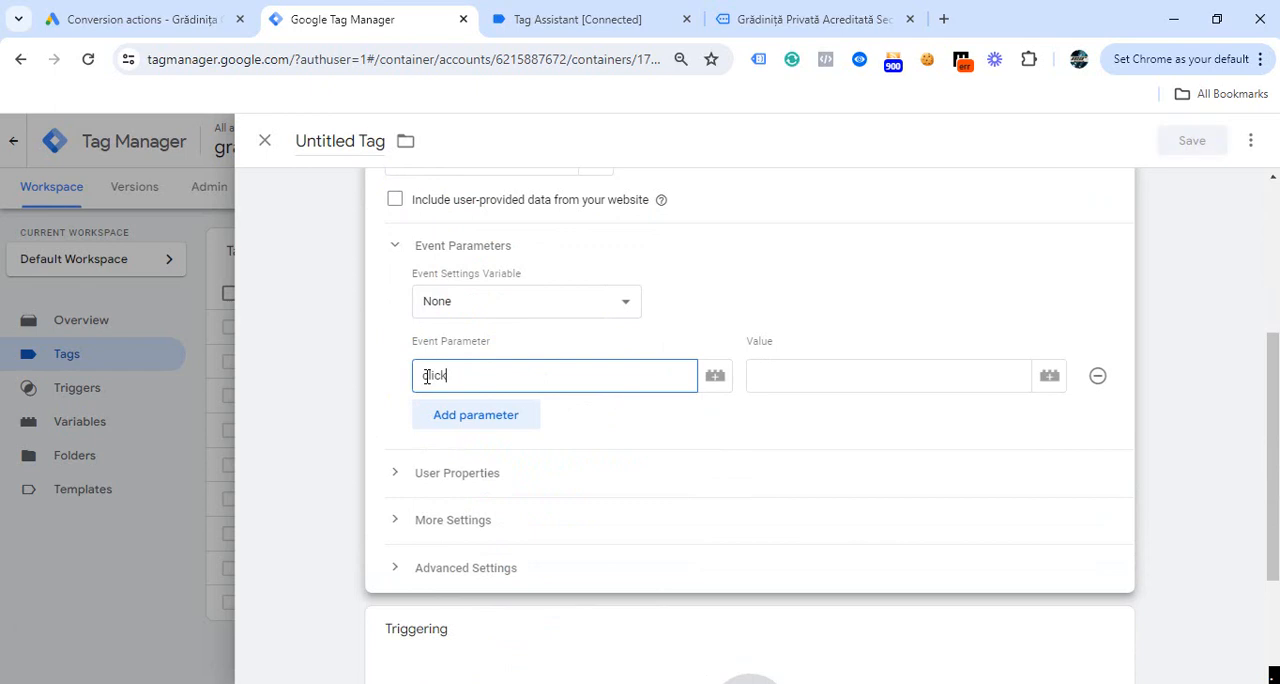
pyautogui.write('_url')
pyautogui.click(800, 375)
pyautogui.write('{{')
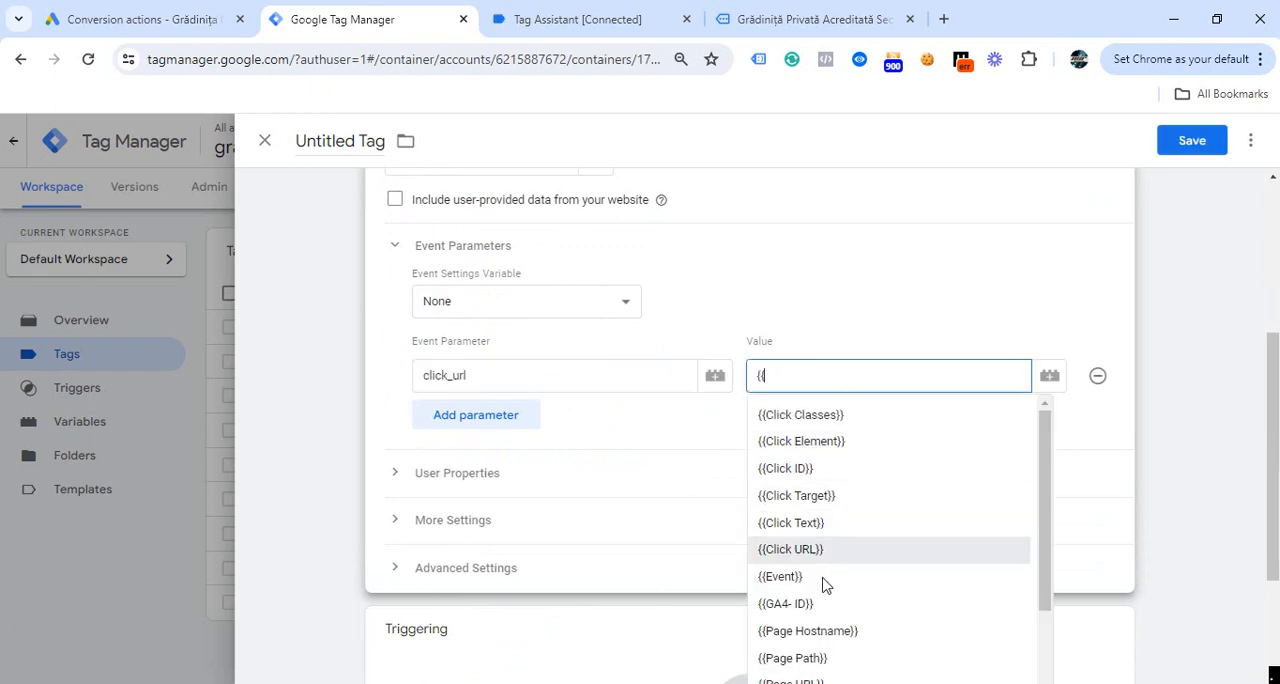
pyautogui.click(808, 552)
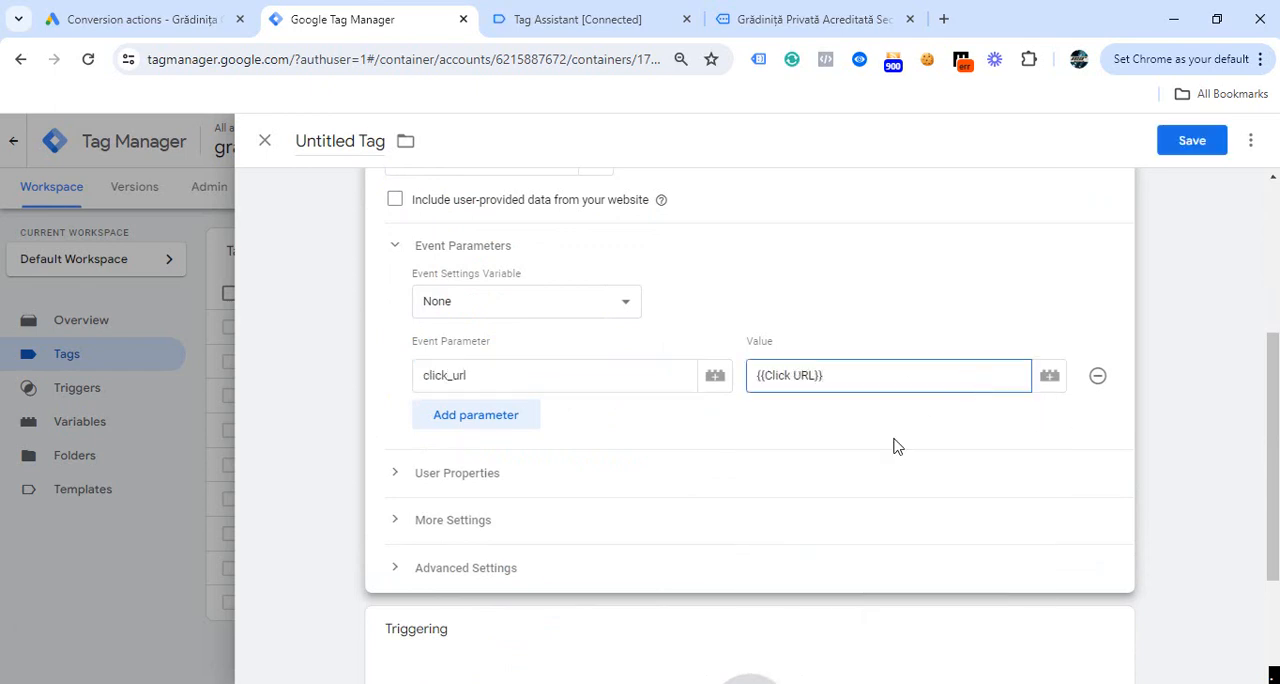
# - Assign the existing phone call trigger as the GA4 event tag's firing trigger
pyautogui.scroll(-2, 780, 474)
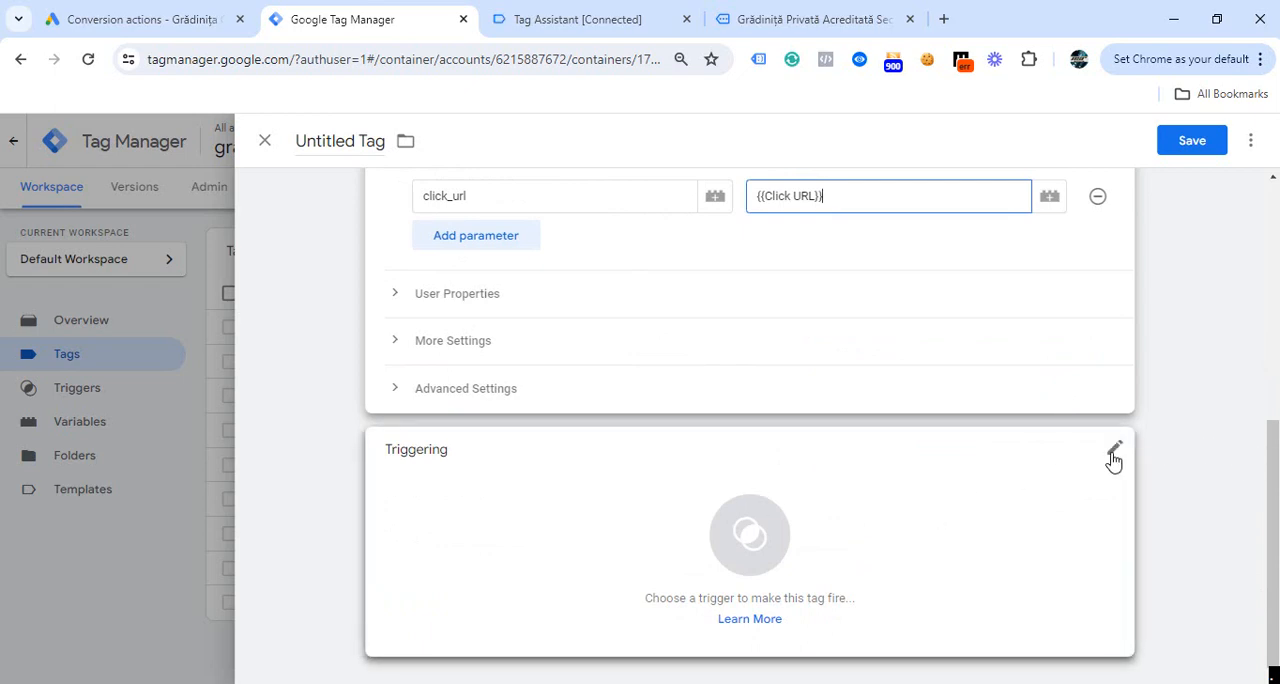
pyautogui.click(1113, 459)
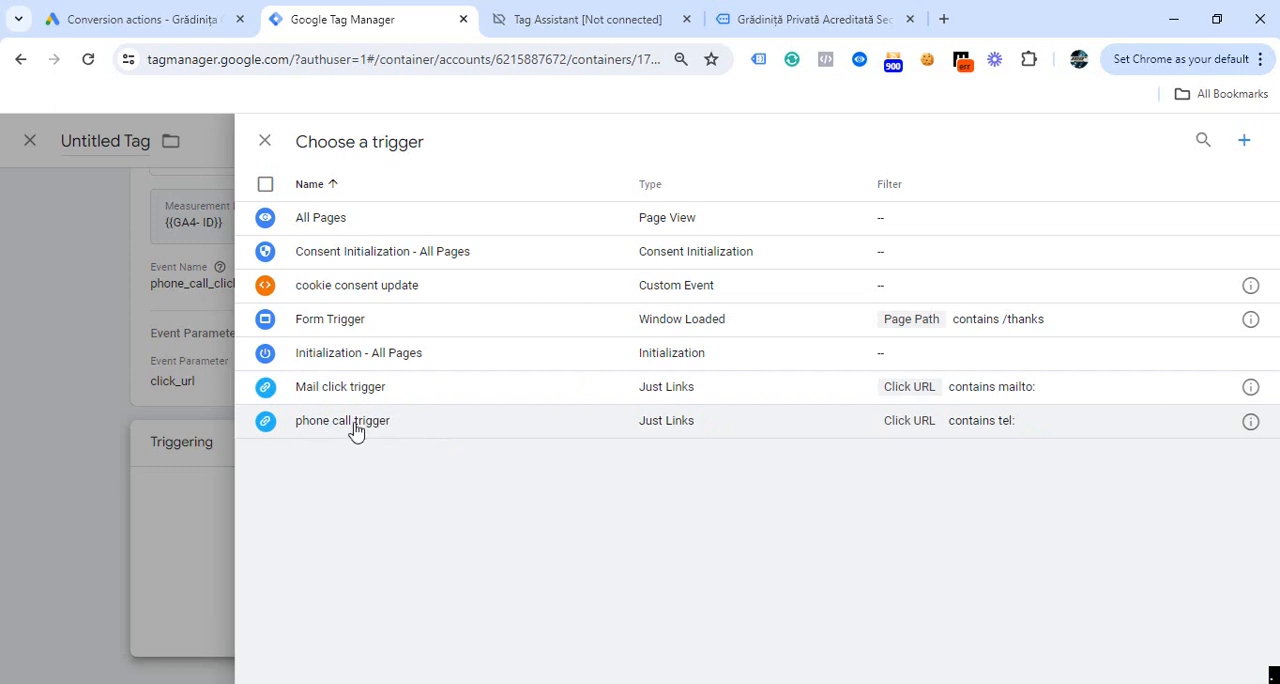
pyautogui.click(355, 421)
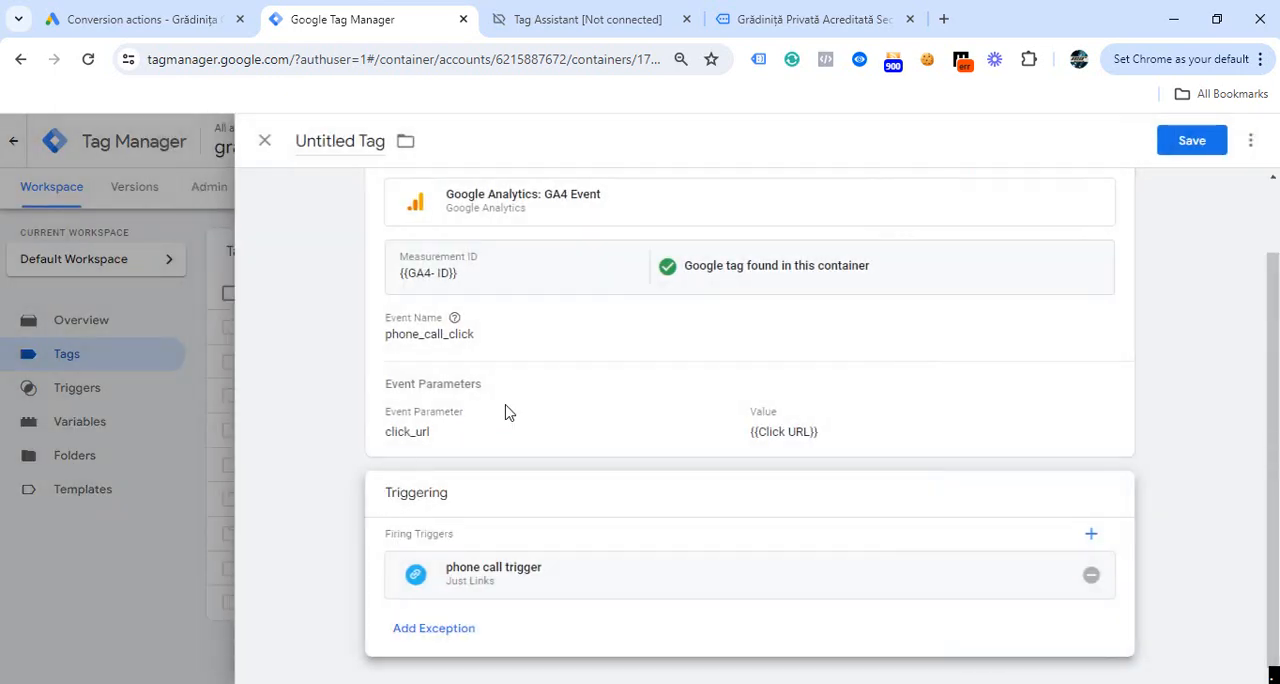
# - Name the tag "ga4 phone call tracking" and save it
pyautogui.scroll(2, 709, 474)
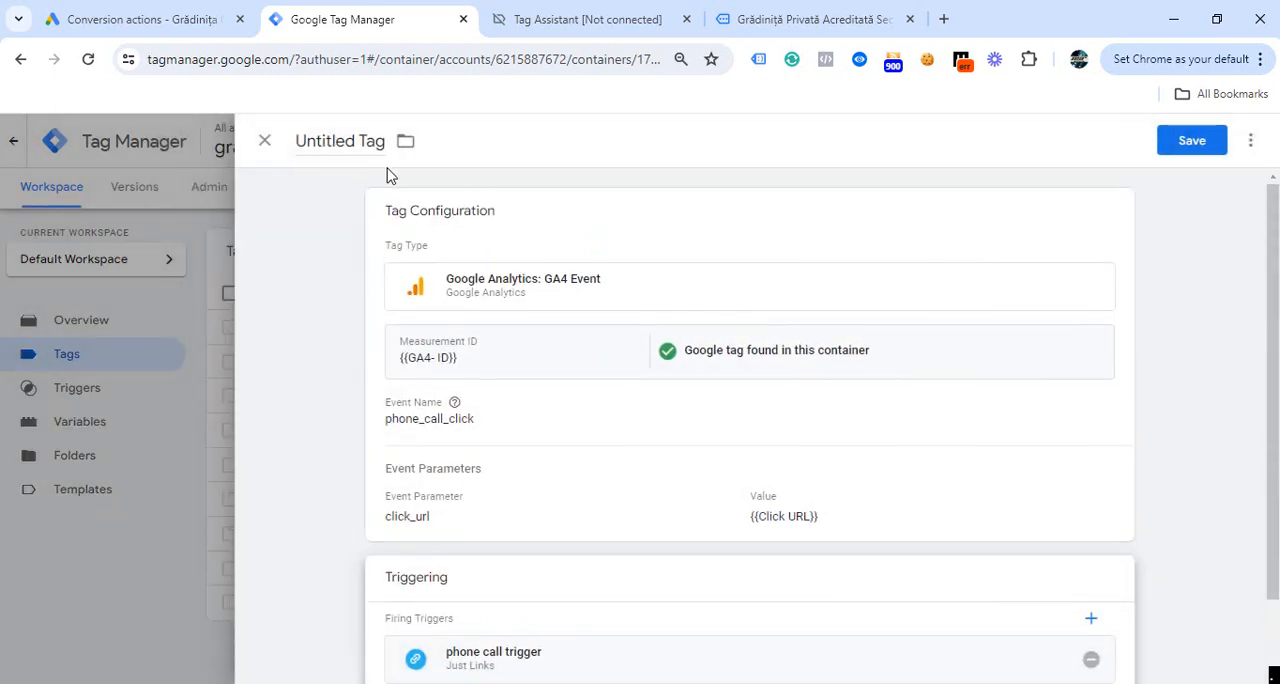
pyautogui.click(379, 141)
pyautogui.write('ga4 phone call tracking')
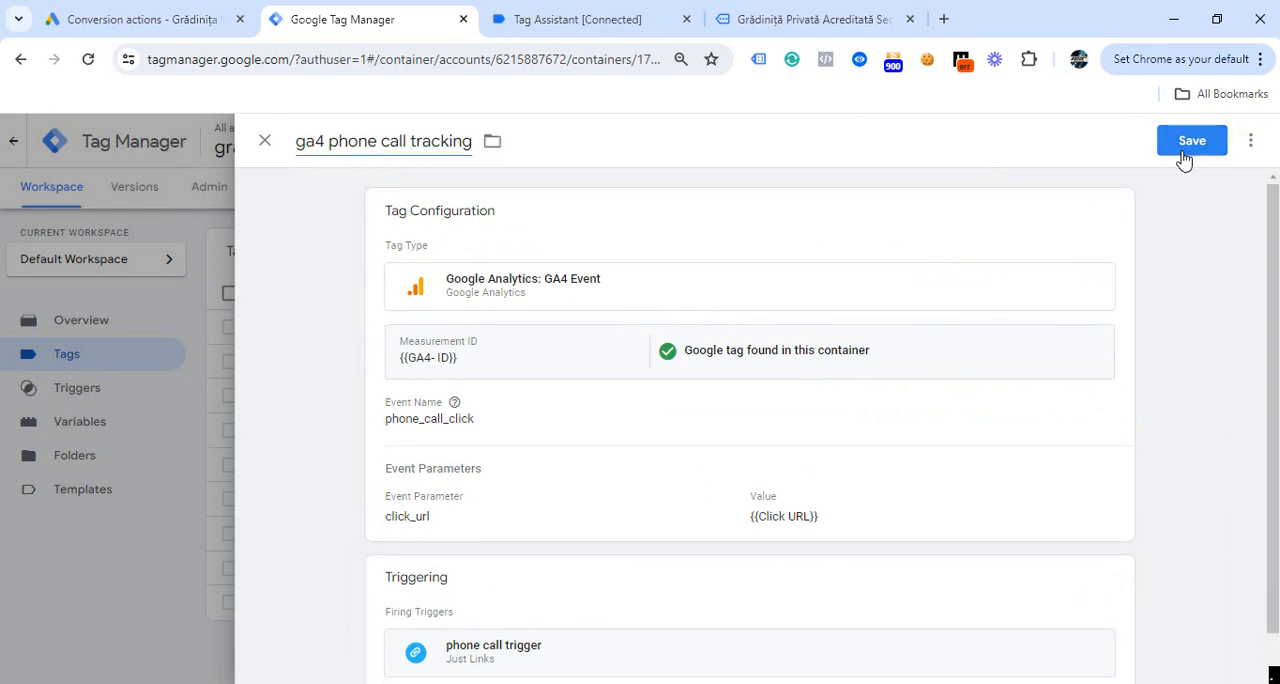
pyautogui.click(1191, 141)
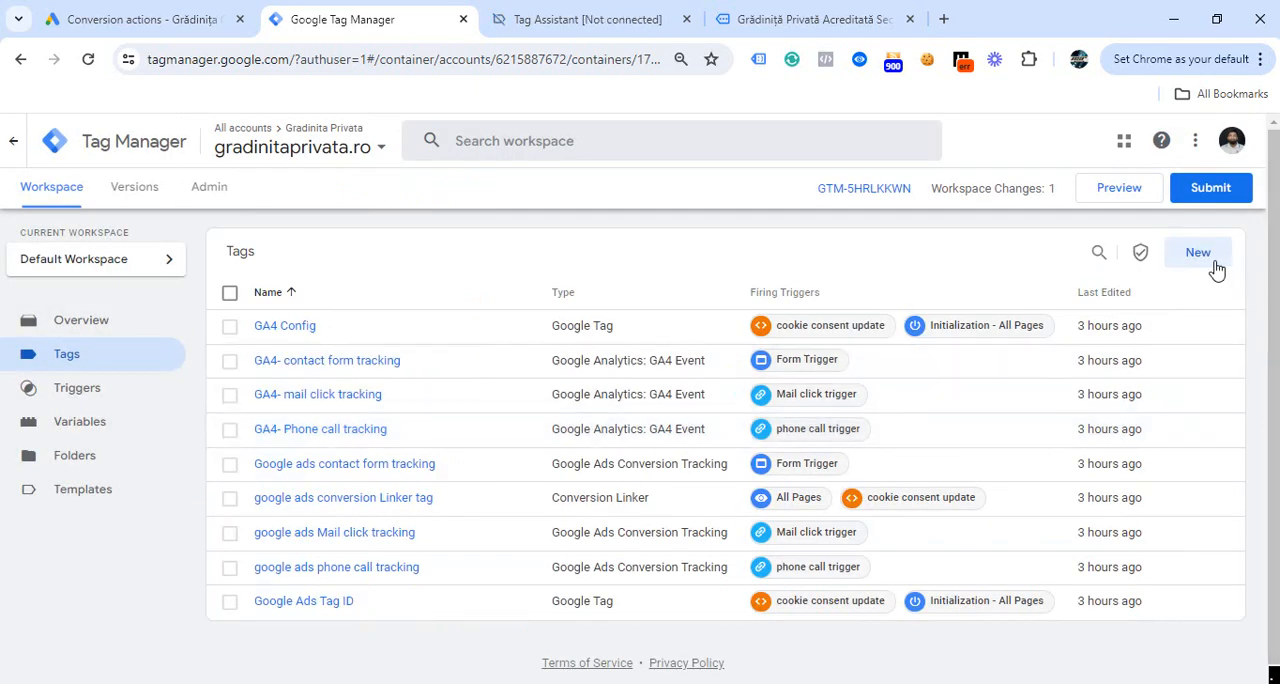
# - Create another new tag and choose Google Ads Conversion Tracking as its tag type
pyautogui.click(1198, 253)
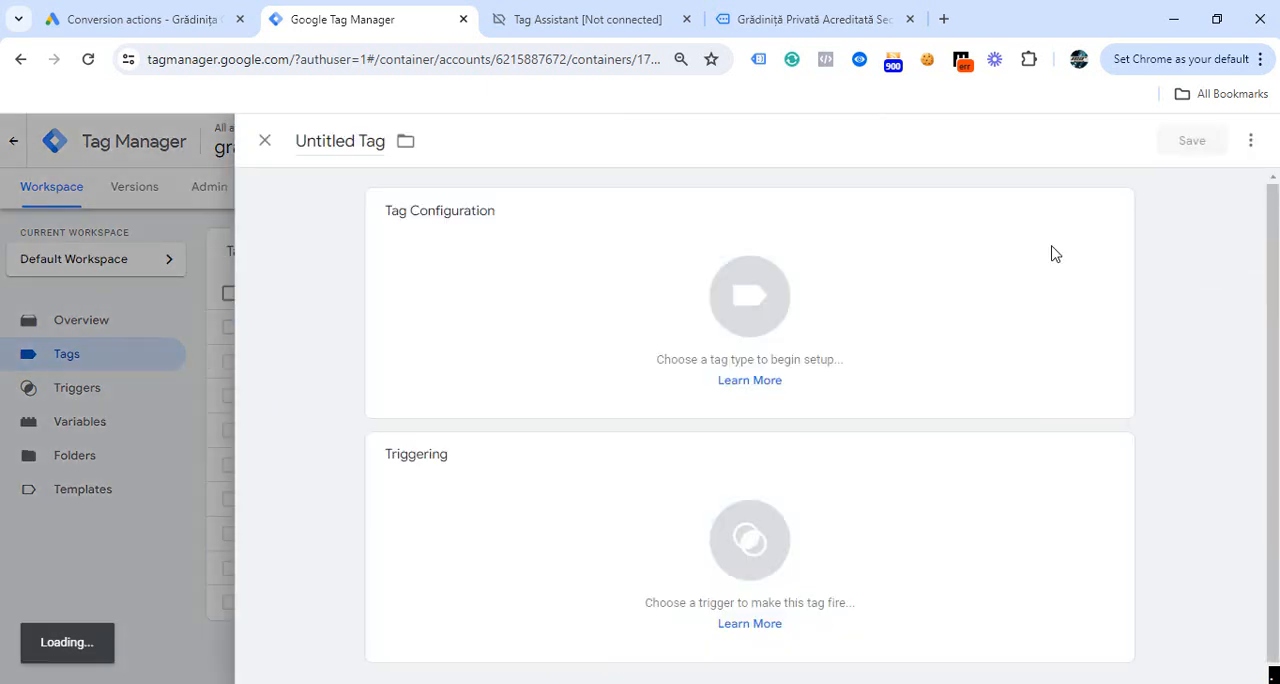
pyautogui.click(1117, 215)
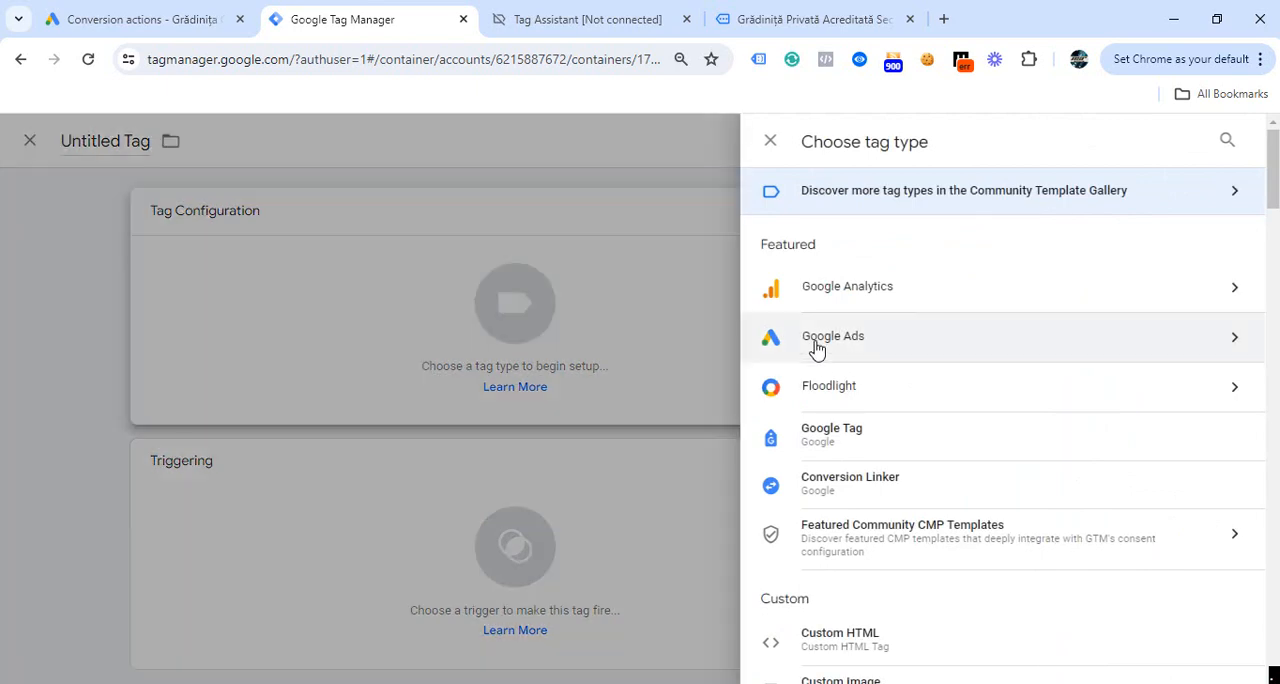
pyautogui.click(817, 346)
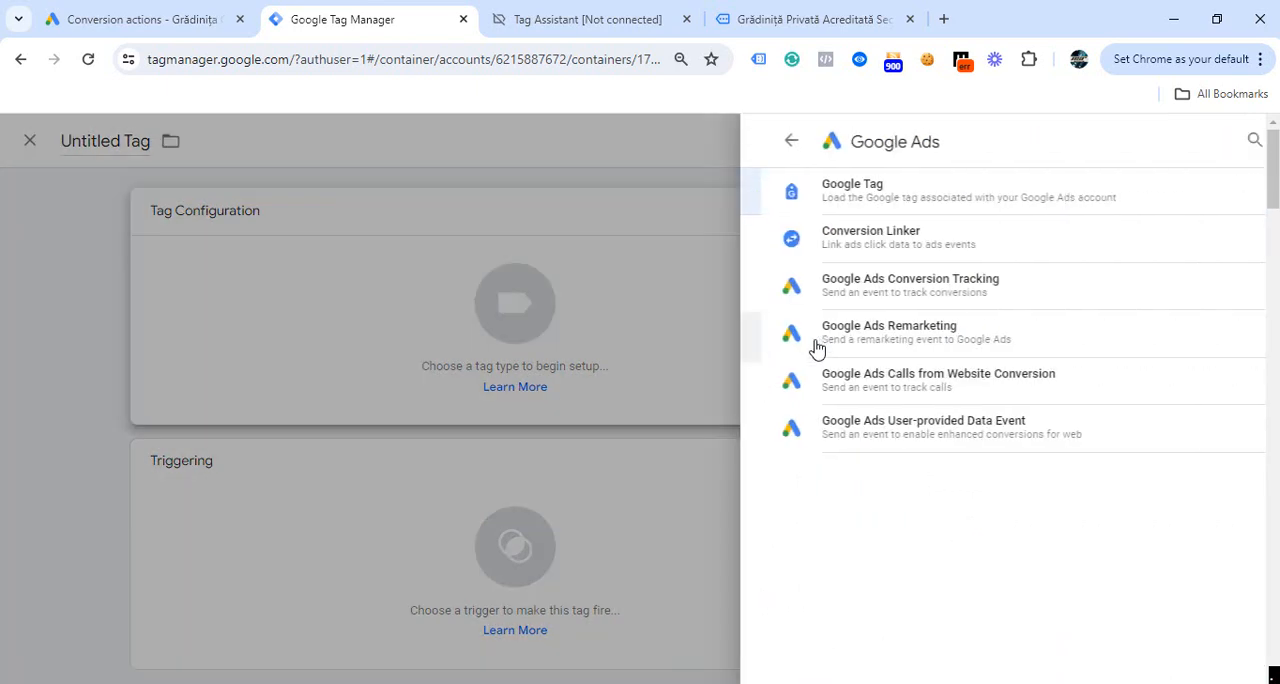
pyautogui.click(797, 290)
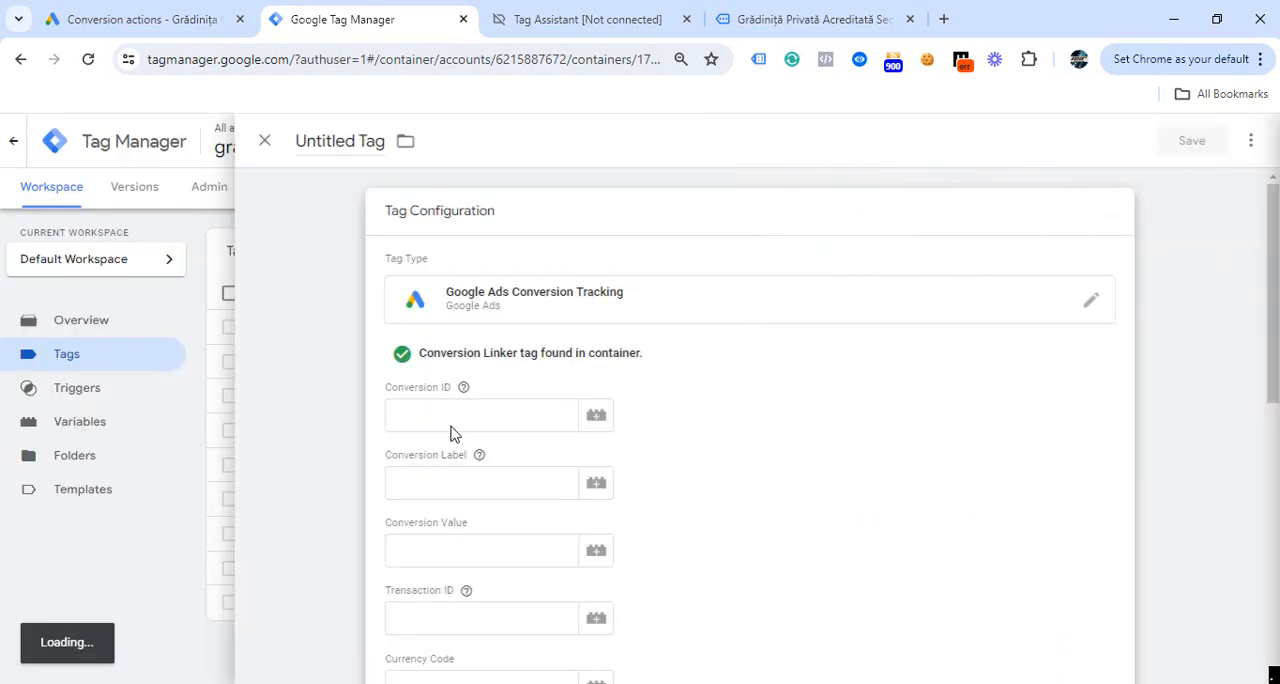
# - Leave the Conversion ID and Conversion Label empty and assign the phone call trigger to the Google Ads conversion tag
pyautogui.click(442, 424)
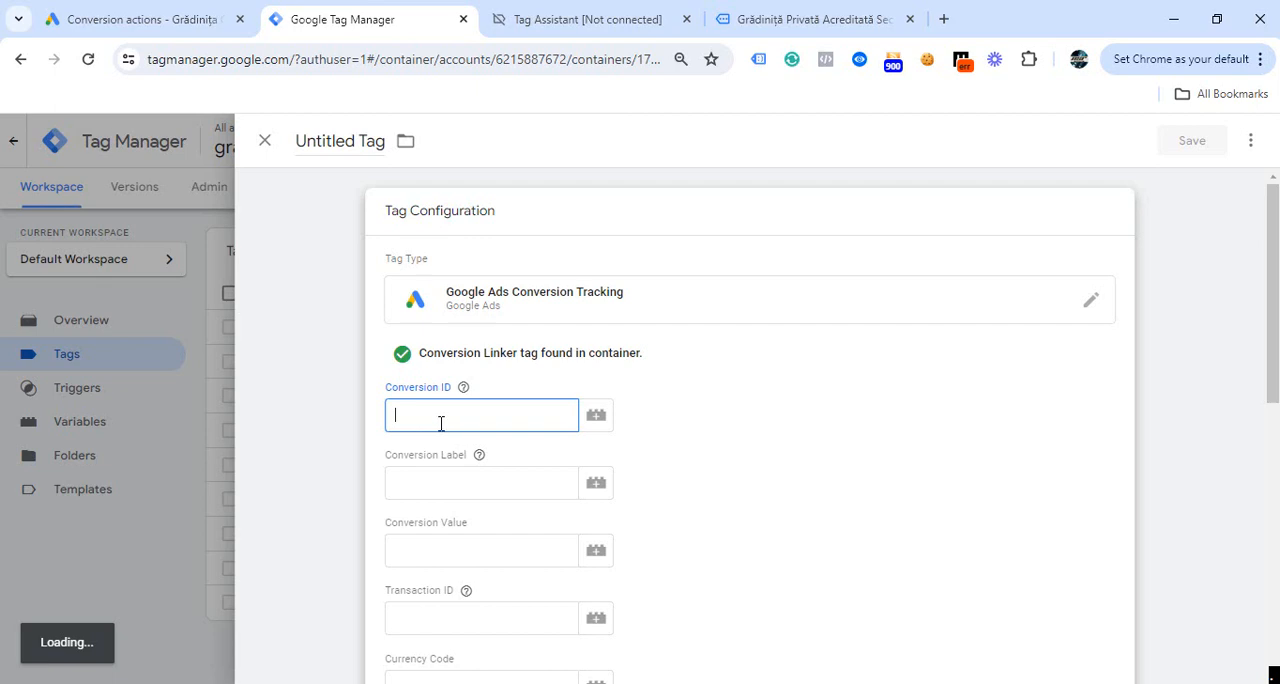
pyautogui.click(452, 486)
pyautogui.scroll(-7, 889, 366)
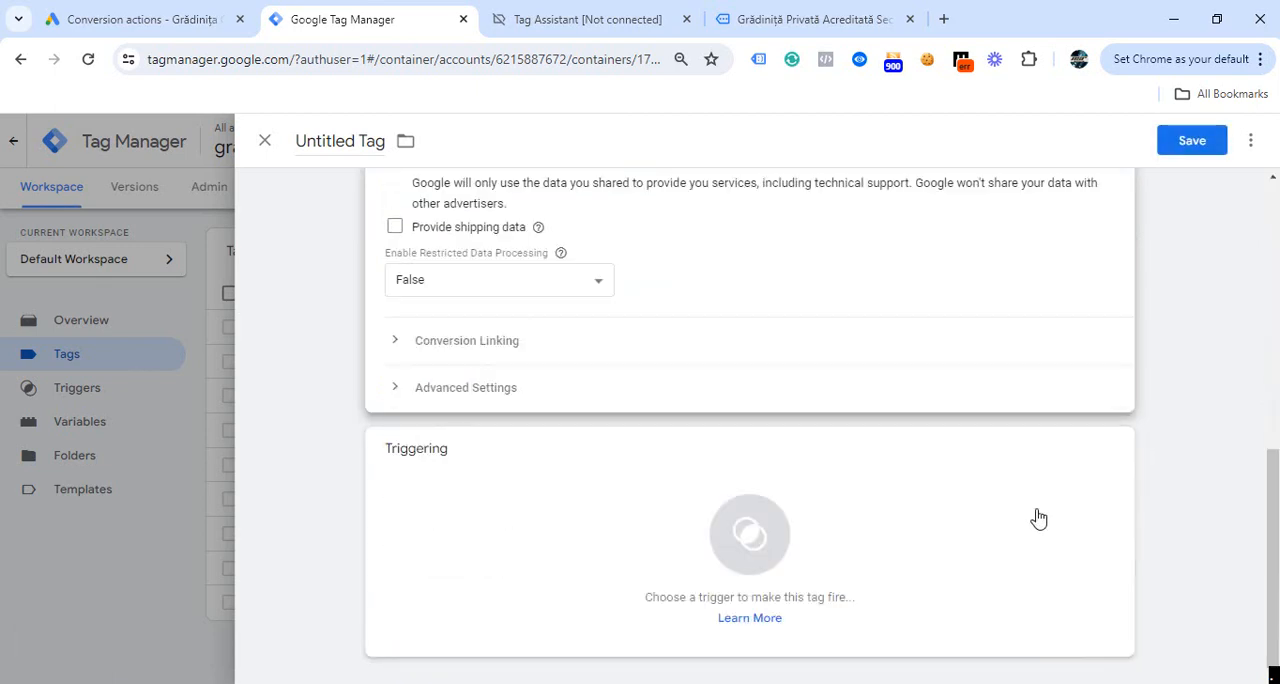
pyautogui.click(1119, 450)
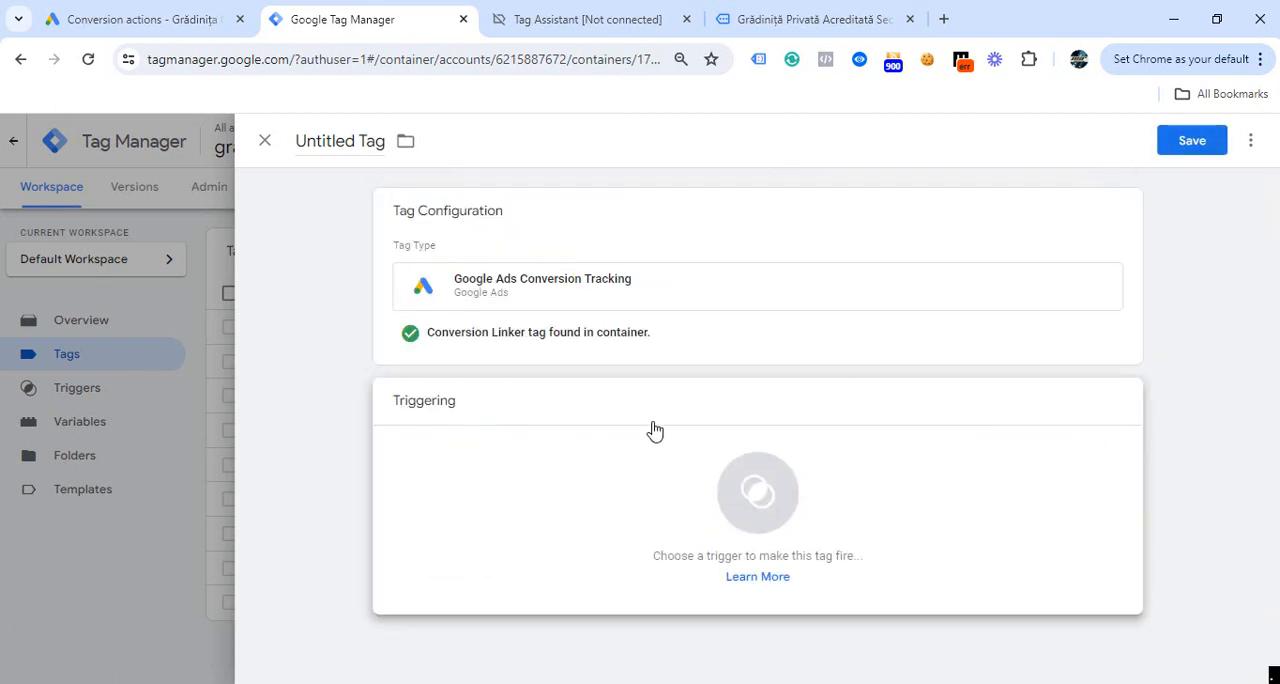
pyautogui.click(752, 508)
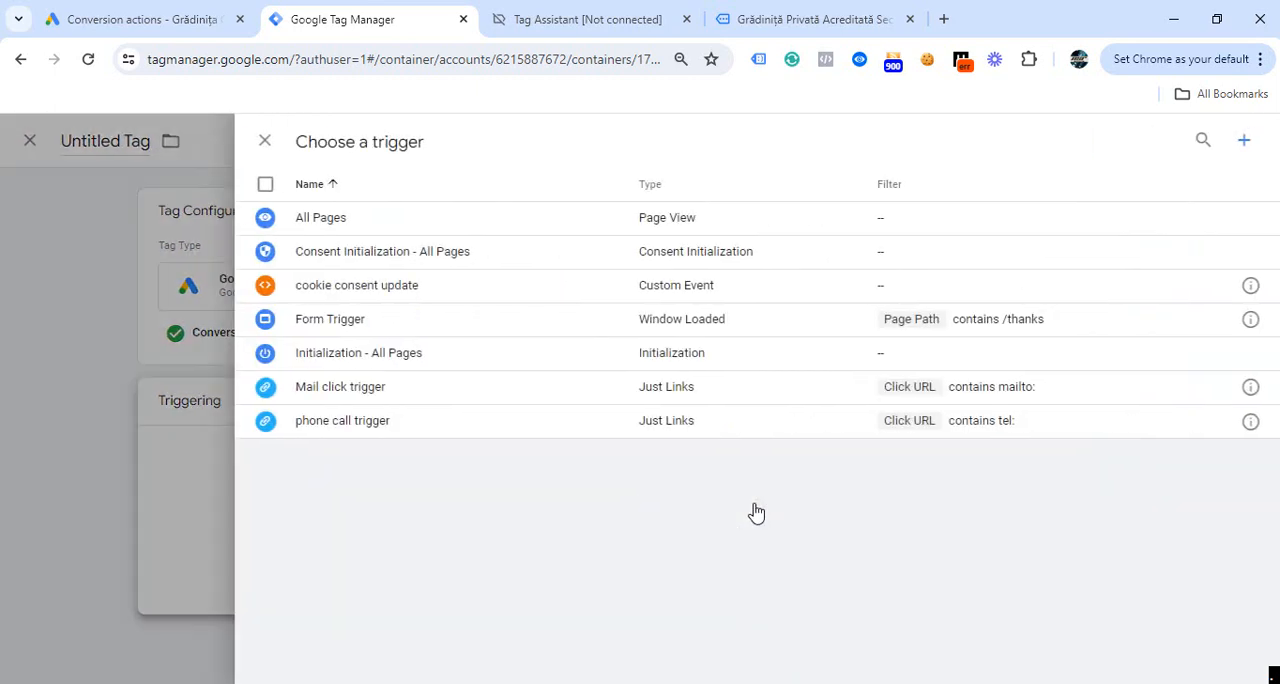
pyautogui.click(345, 424)
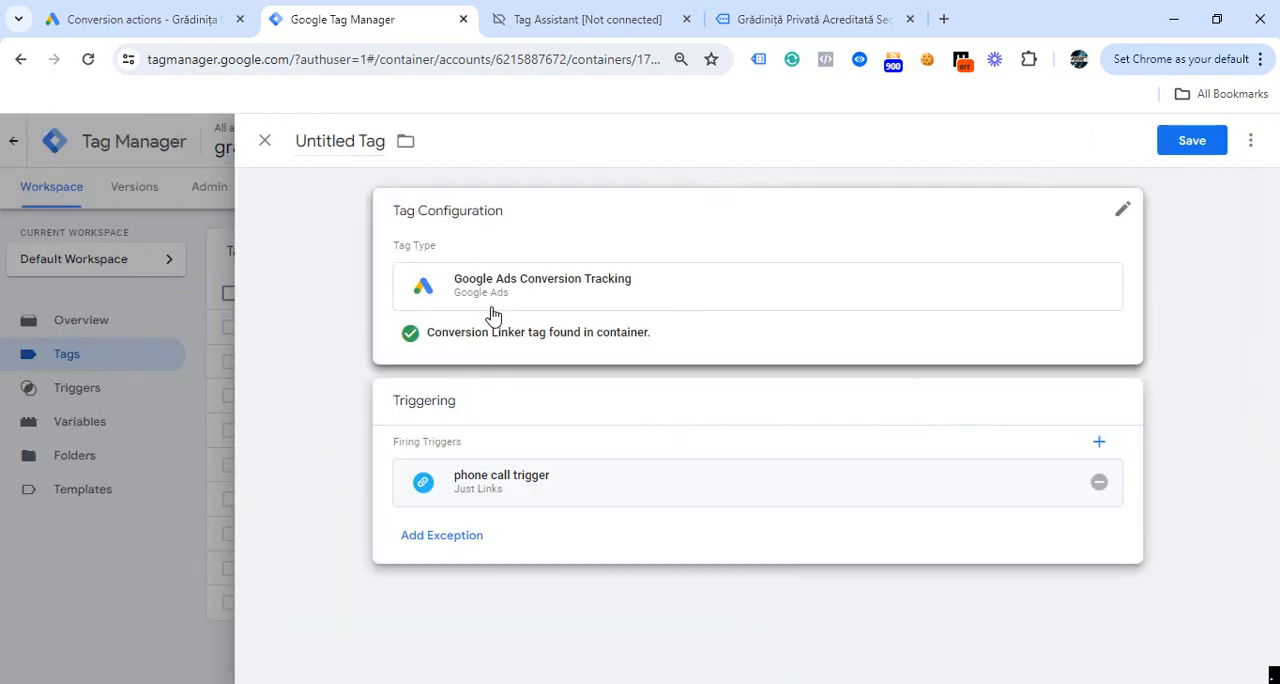